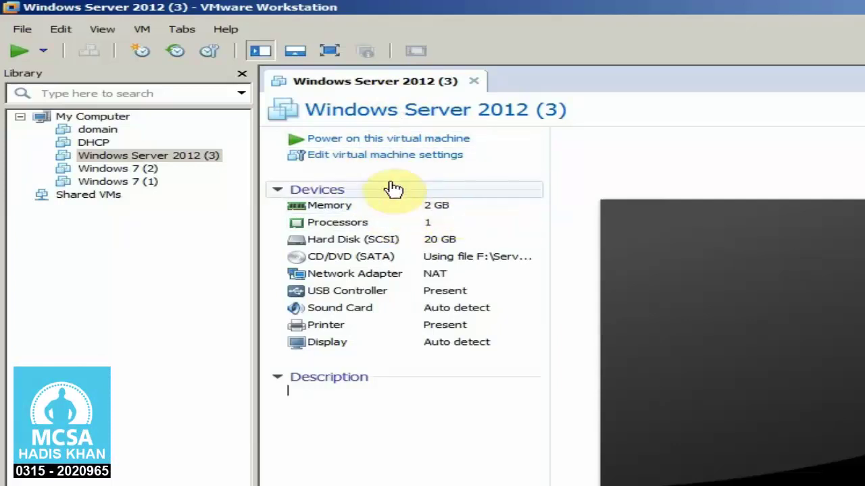
- Raise the virtual machine's memory from 2 GB to 4 GB in its settings
{"action": "left_click", "coordinate": [331, 159]}
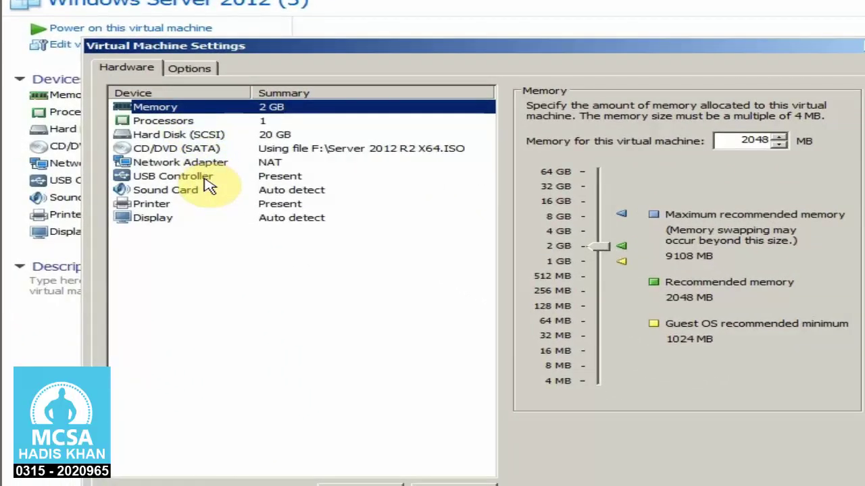
{"action": "left_click_drag", "start_coordinate": [600, 247], "coordinate": [599, 232]}
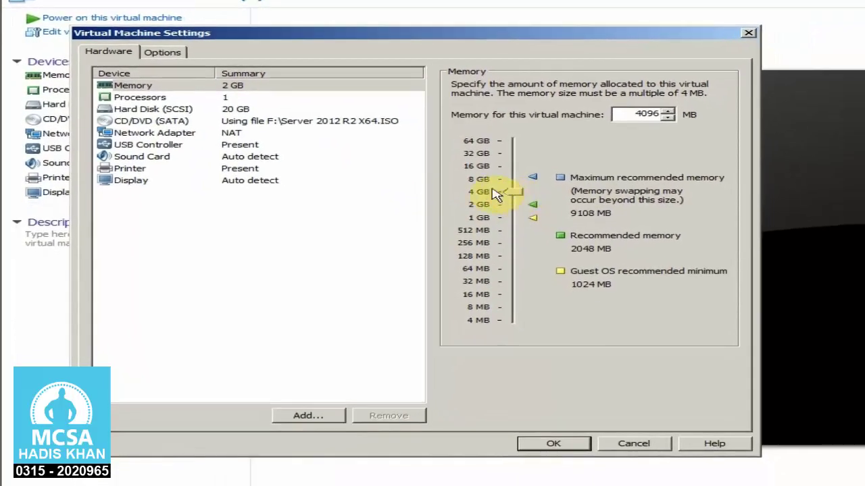
{"action": "left_click", "coordinate": [164, 109]}
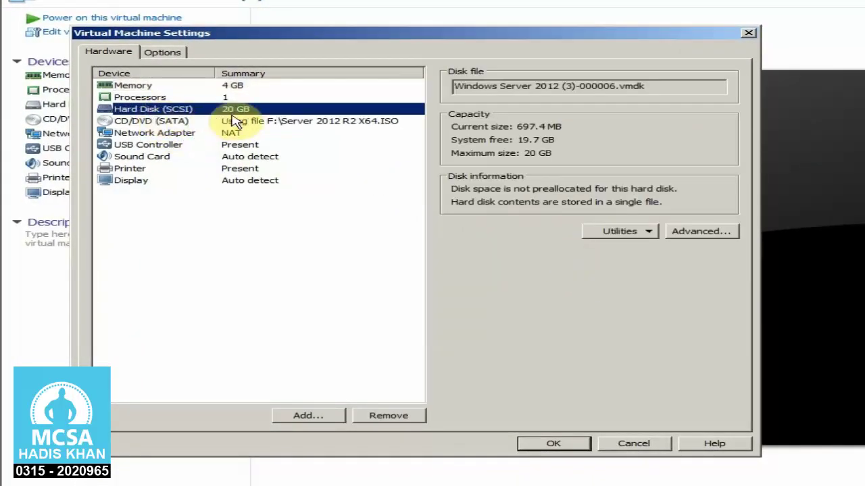
- Add a second 20 GB hard disk stored as a single file and save the settings
{"action": "left_click", "coordinate": [309, 416]}
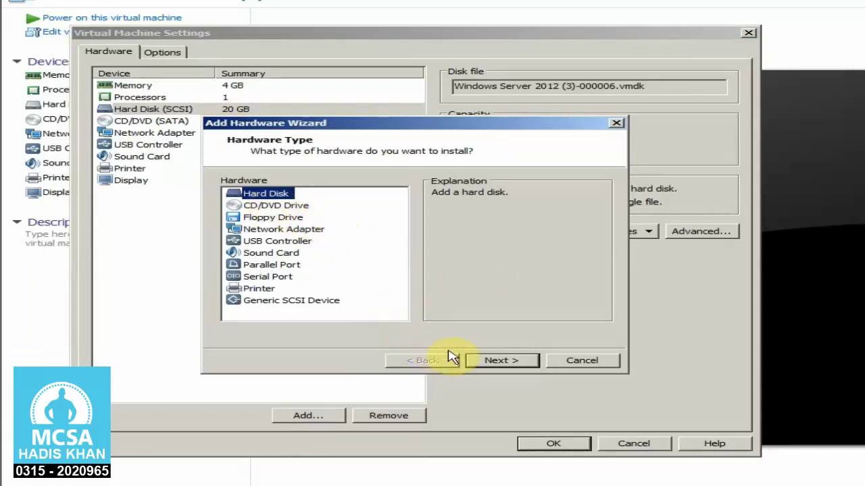
{"action": "left_click", "coordinate": [476, 363]}
{"action": "left_click", "coordinate": [476, 365]}
{"action": "left_click", "coordinate": [473, 364]}
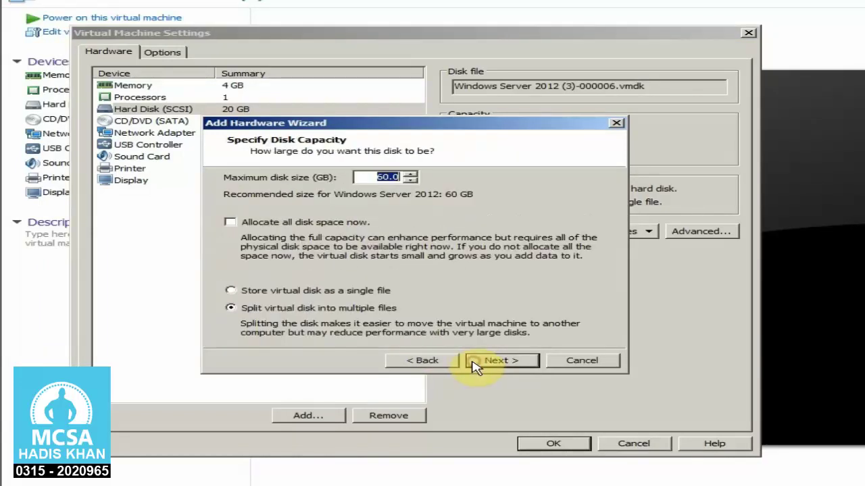
{"action": "left_click", "coordinate": [292, 292]}
{"action": "double_click", "coordinate": [358, 177]}
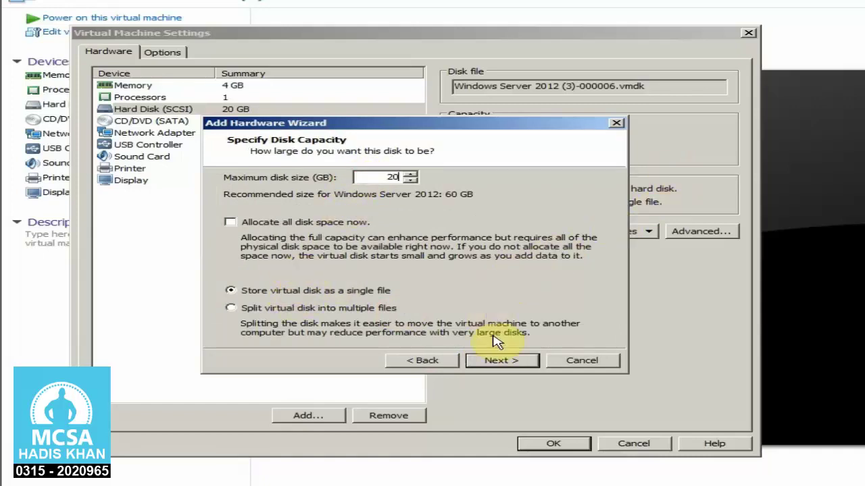
{"action": "left_click", "coordinate": [501, 360]}
{"action": "left_click", "coordinate": [505, 361]}
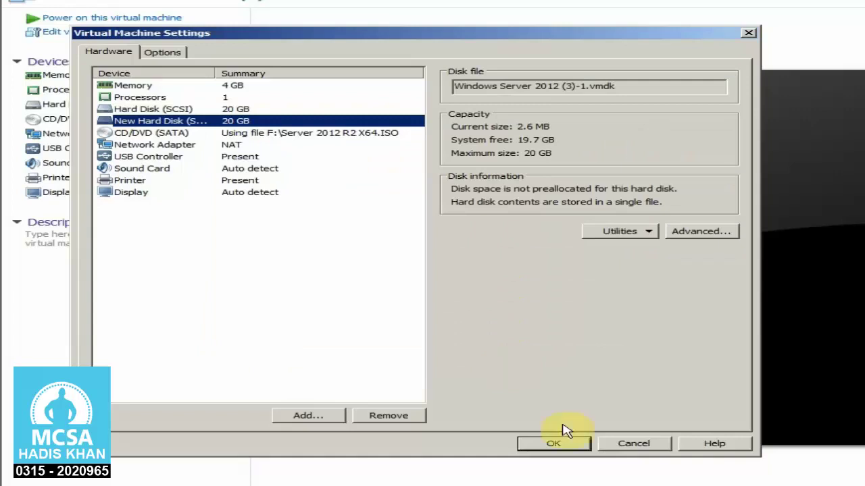
{"action": "left_click", "coordinate": [566, 444]}
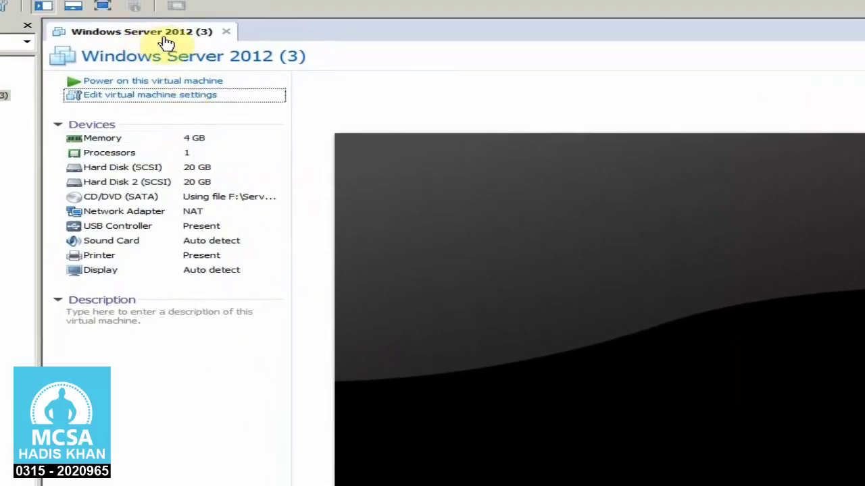
- Change the VM name under Options > General to Hyper-V, save, and power the machine on
{"action": "right_click", "coordinate": [175, 39]}
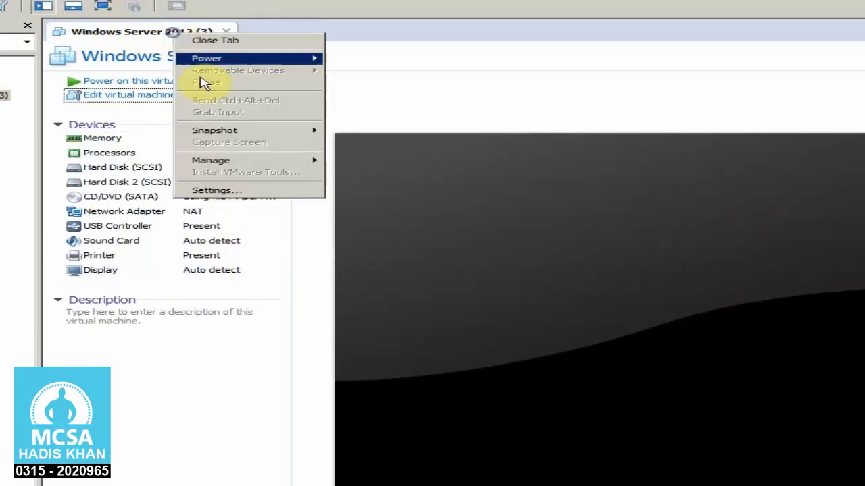
{"action": "left_click", "coordinate": [253, 192]}
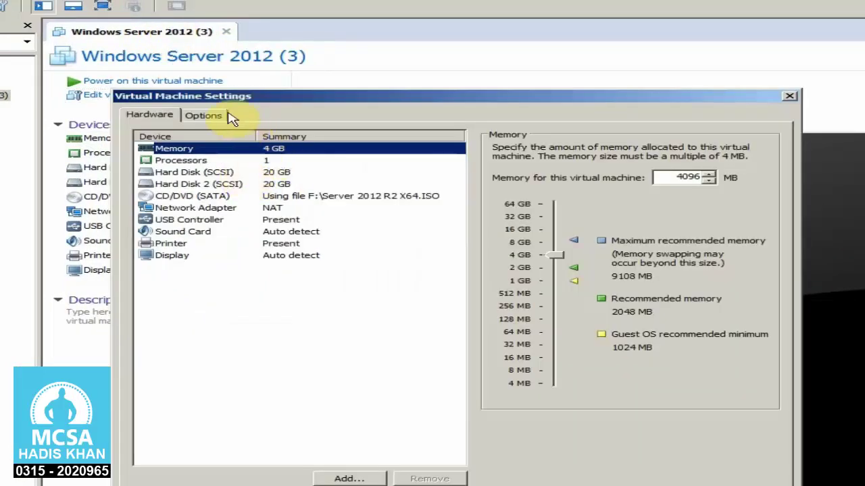
{"action": "left_click", "coordinate": [206, 115]}
{"action": "key", "text": "Tab"}
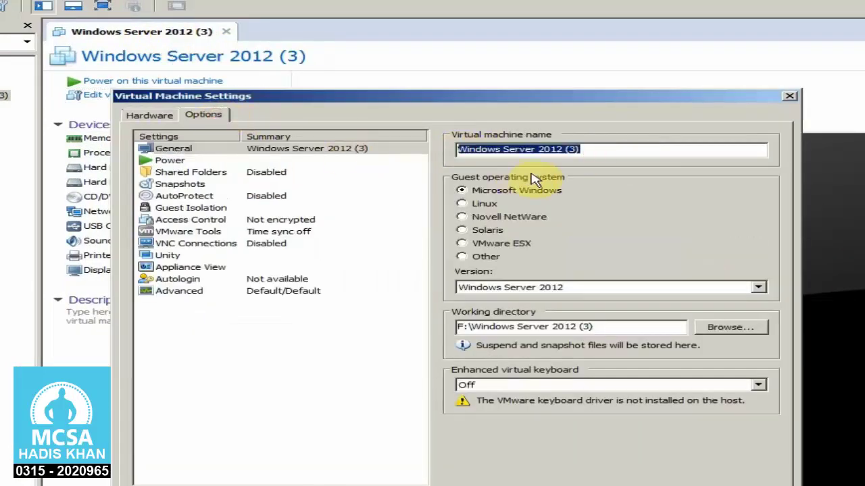
{"action": "type", "text": "Hyper-V"}
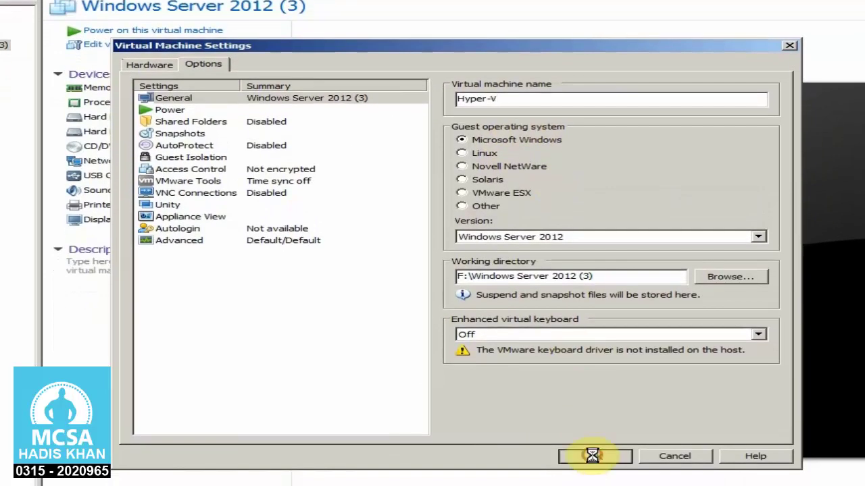
{"action": "left_click", "coordinate": [590, 456]}
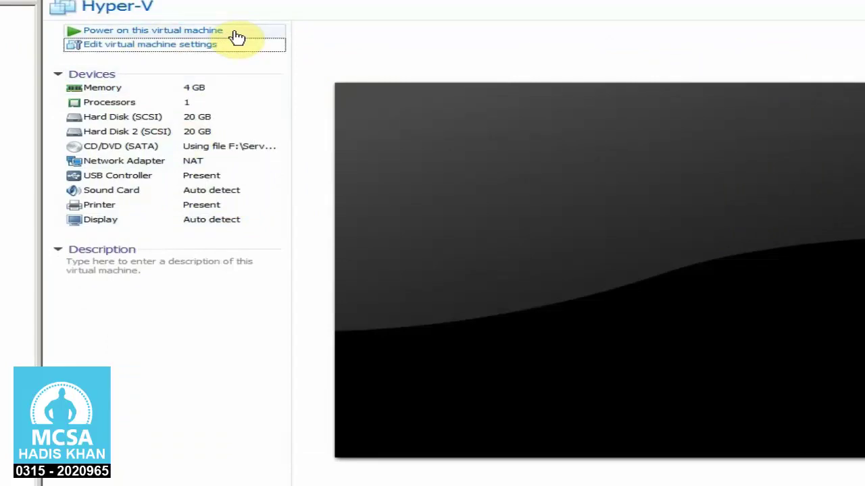
{"action": "left_click", "coordinate": [236, 34]}
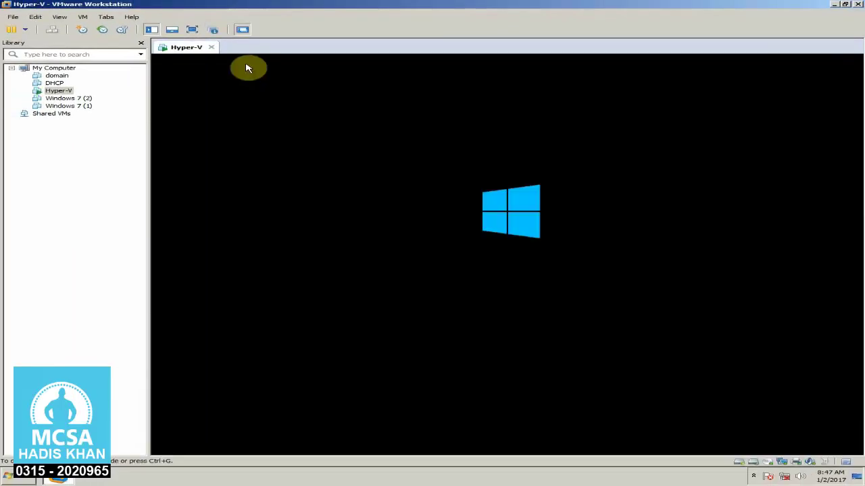
- Show the VM full screen and sign in to the server with the account password
{"action": "left_click", "coordinate": [192, 29]}
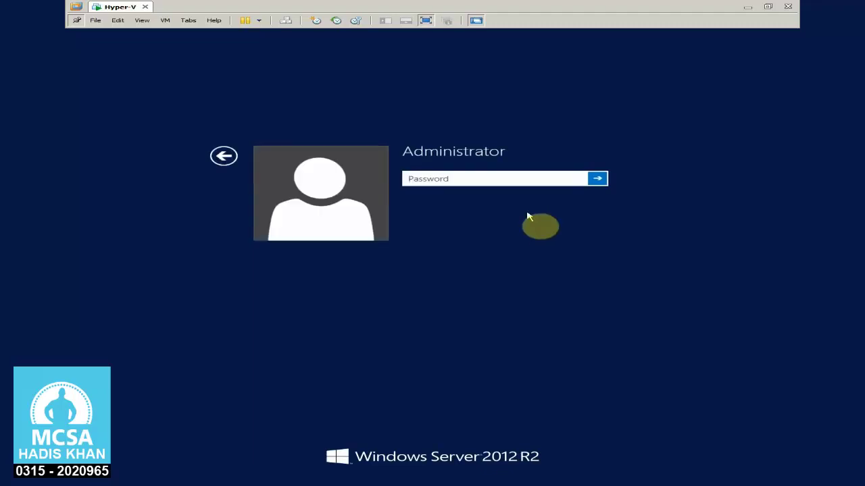
{"action": "left_click", "coordinate": [501, 176]}
{"action": "type", "text": "P@"}
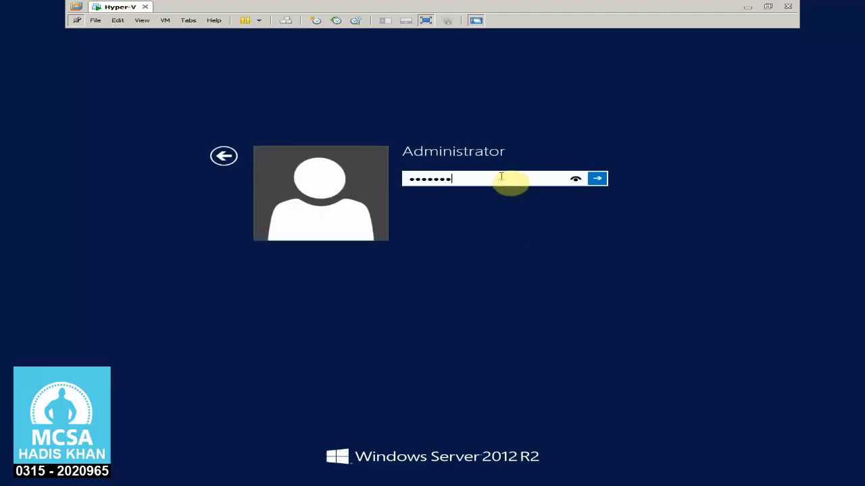
{"action": "key", "text": "Return"}
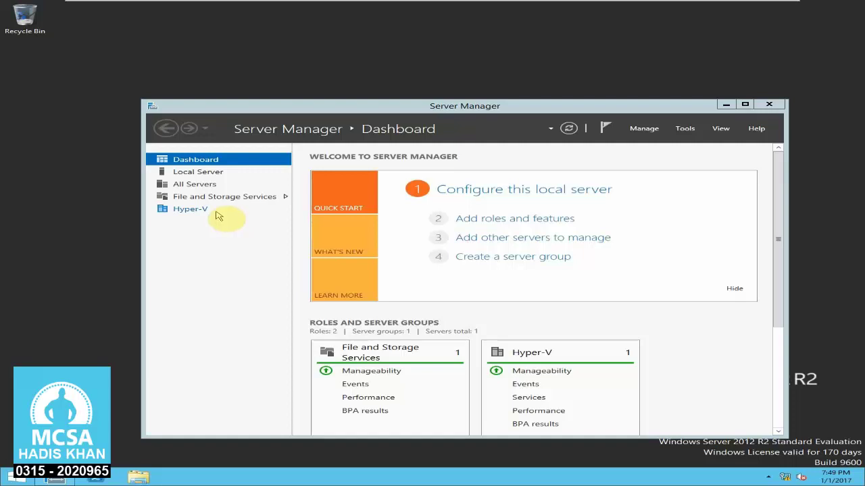
- From Server Manager's Hyper-V page, open Hyper-V Manager for HYPERV-SER
{"action": "left_click", "coordinate": [212, 214]}
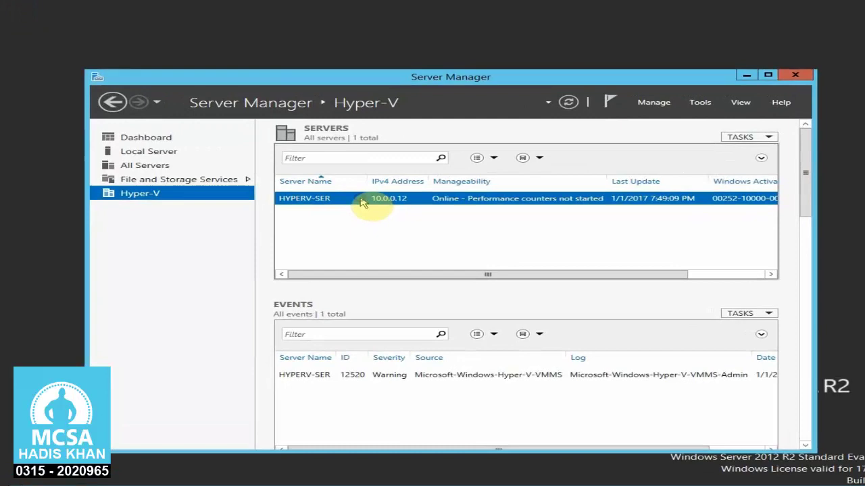
{"action": "right_click", "coordinate": [385, 214]}
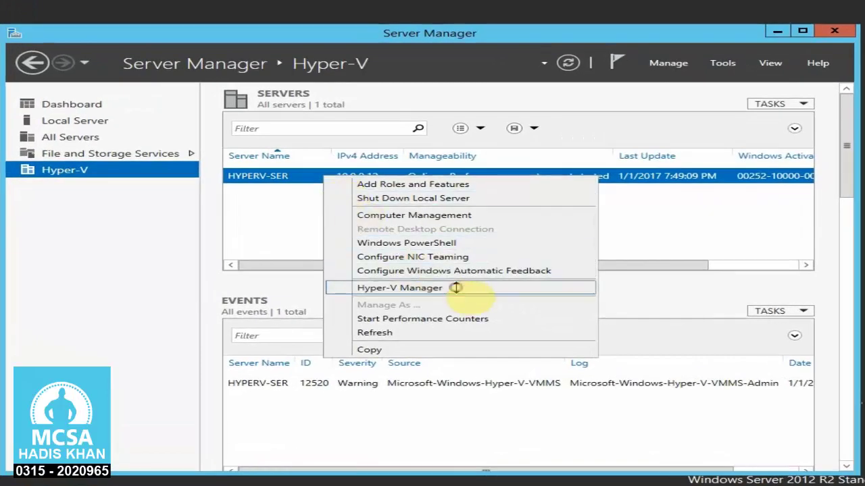
{"action": "left_click", "coordinate": [456, 287]}
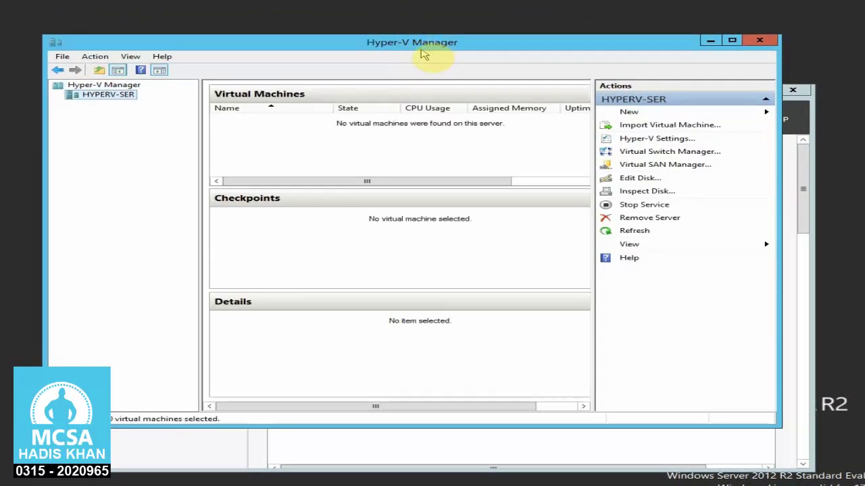
- Check HYPERV-SER's empty VM list and System info, then close Hyper-V Manager and open This PC
{"action": "left_click", "coordinate": [98, 86]}
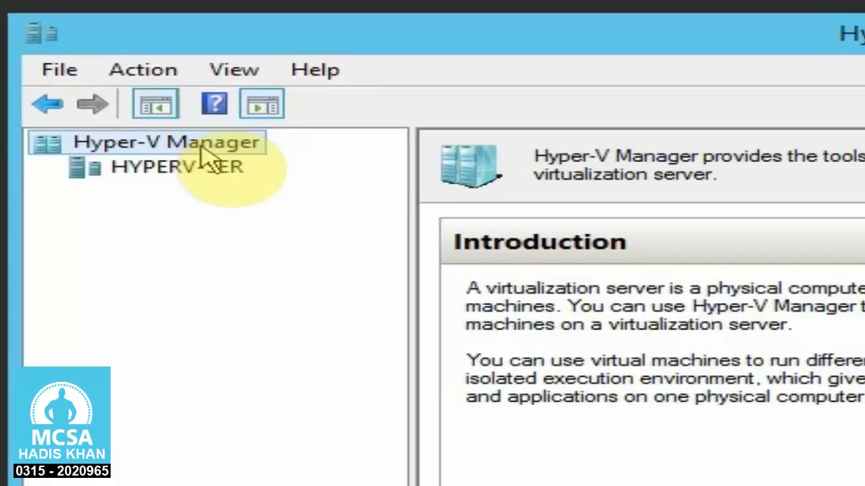
{"action": "left_click", "coordinate": [202, 167]}
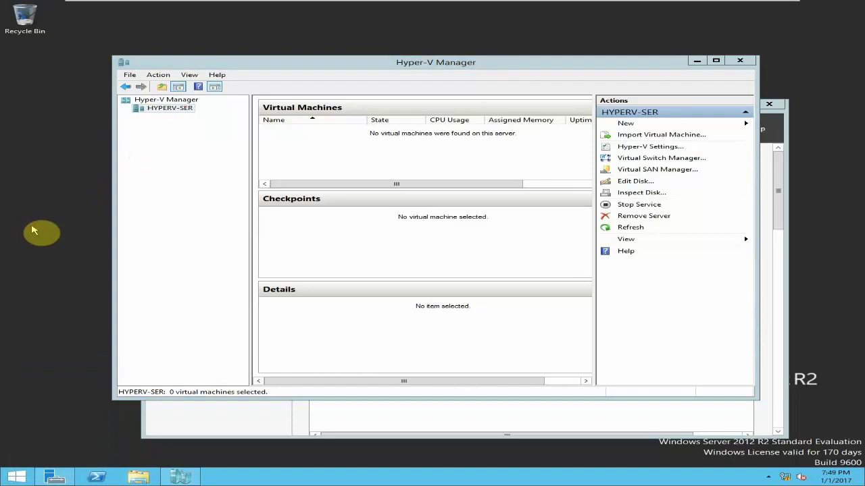
{"action": "key", "text": "super+Pause"}
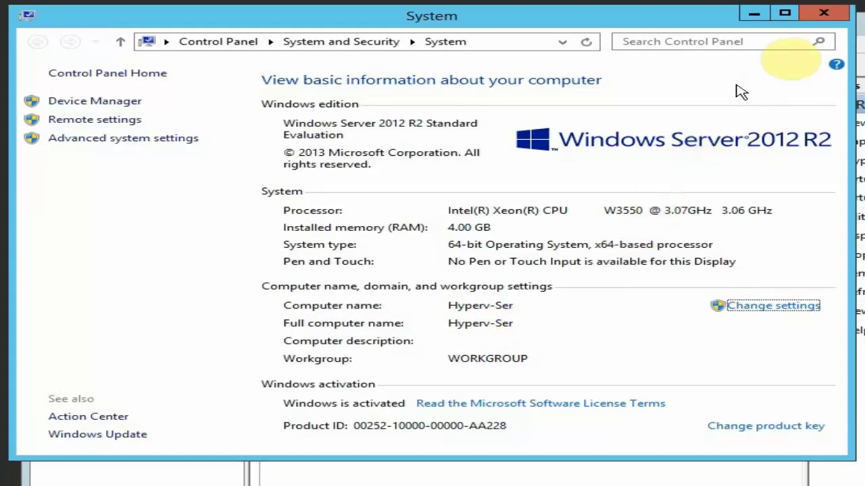
{"action": "left_click", "coordinate": [825, 16]}
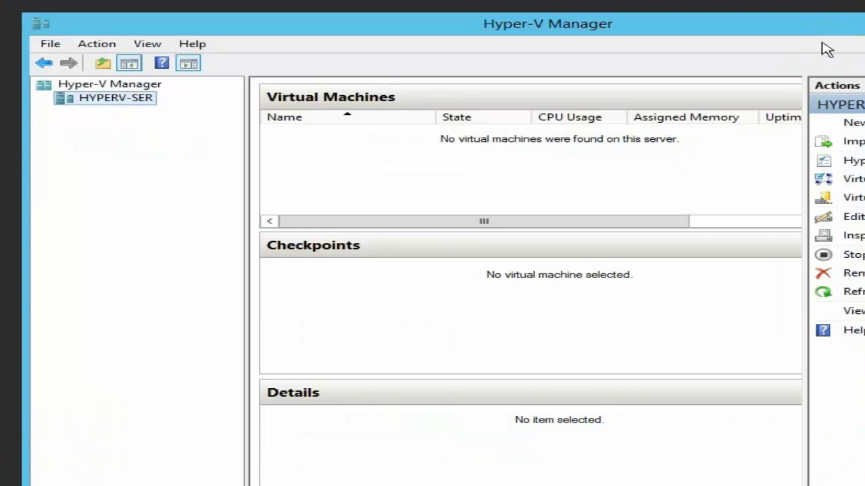
{"action": "key", "text": "alt+F4"}
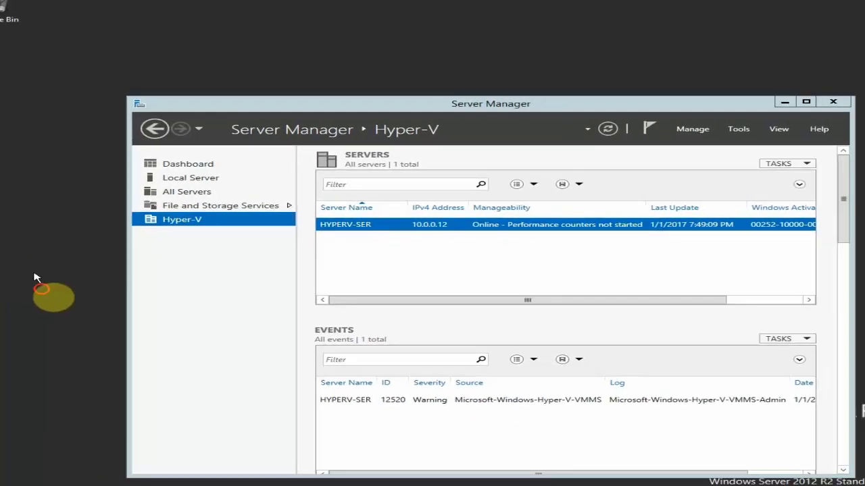
{"action": "key", "text": "super+e"}
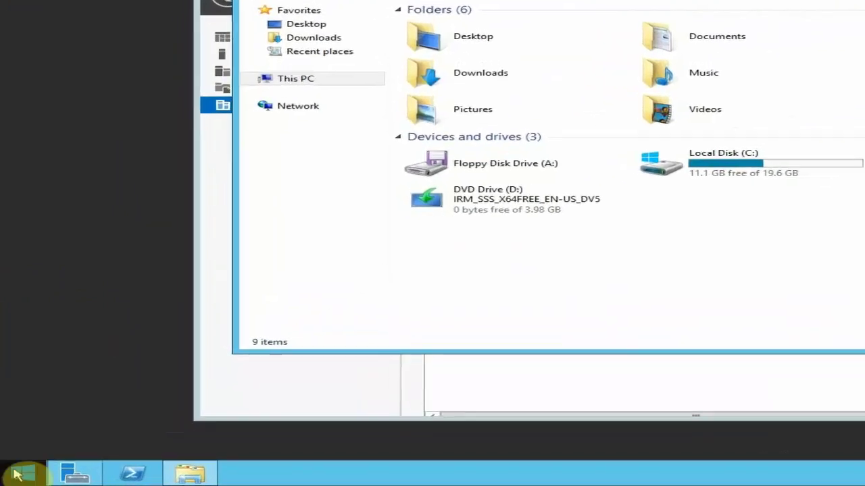
- In Disk Management, bring Disk 1 online and initialize it
{"action": "right_click", "coordinate": [16, 477]}
{"action": "left_click", "coordinate": [81, 246]}
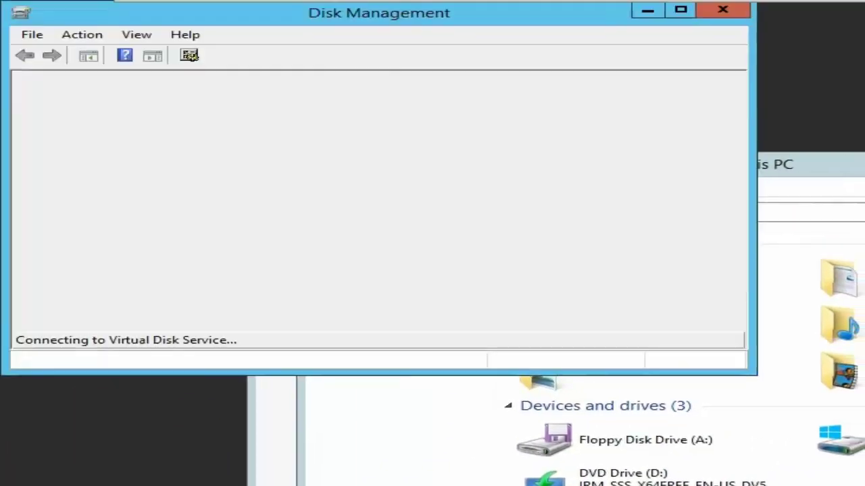
{"action": "left_click_drag", "start_coordinate": [265, 373], "coordinate": [267, 471]}
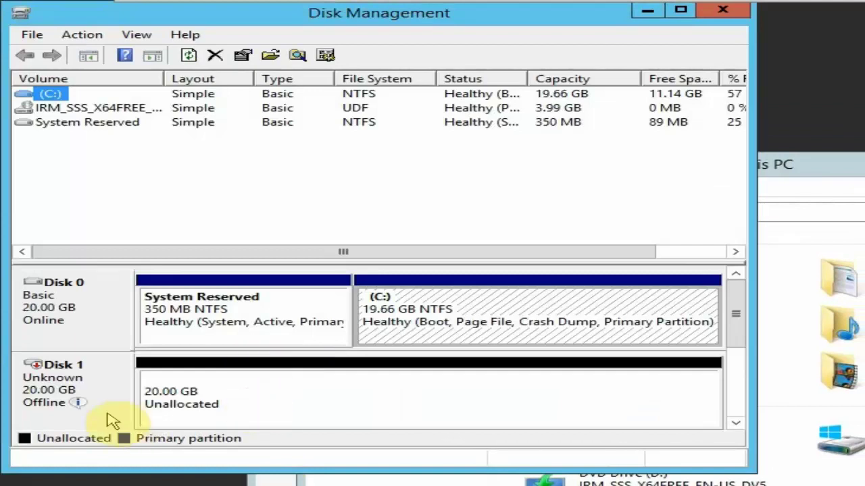
{"action": "right_click", "coordinate": [108, 380]}
{"action": "left_click", "coordinate": [128, 382]}
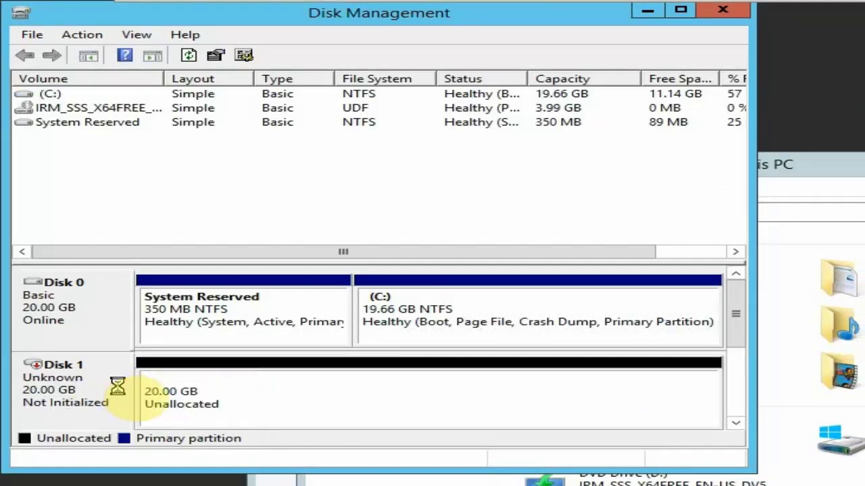
{"action": "right_click", "coordinate": [112, 387]}
{"action": "left_click", "coordinate": [138, 390]}
{"action": "left_click", "coordinate": [455, 345]}
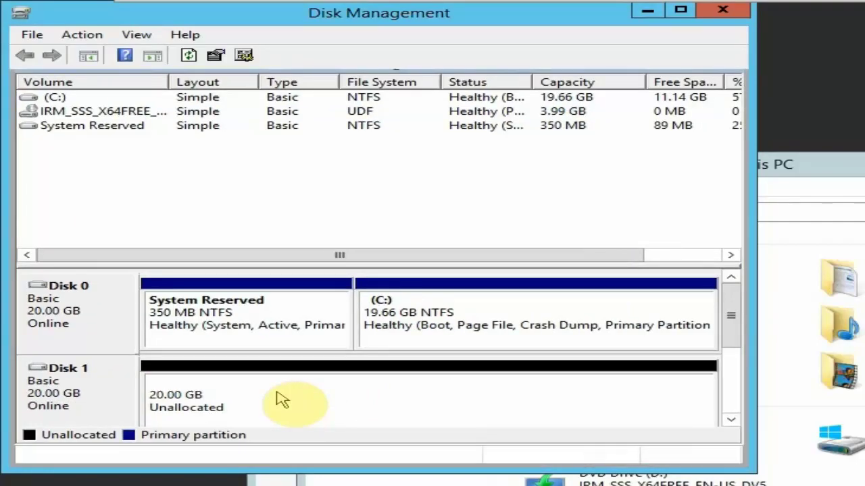
- Create a New Simple Volume (E:) on Disk 1's unallocated space, then close Disk Management and This PC
{"action": "right_click", "coordinate": [278, 394]}
{"action": "left_click", "coordinate": [304, 399]}
{"action": "left_click", "coordinate": [477, 398]}
{"action": "left_click", "coordinate": [477, 397]}
{"action": "left_click", "coordinate": [477, 397]}
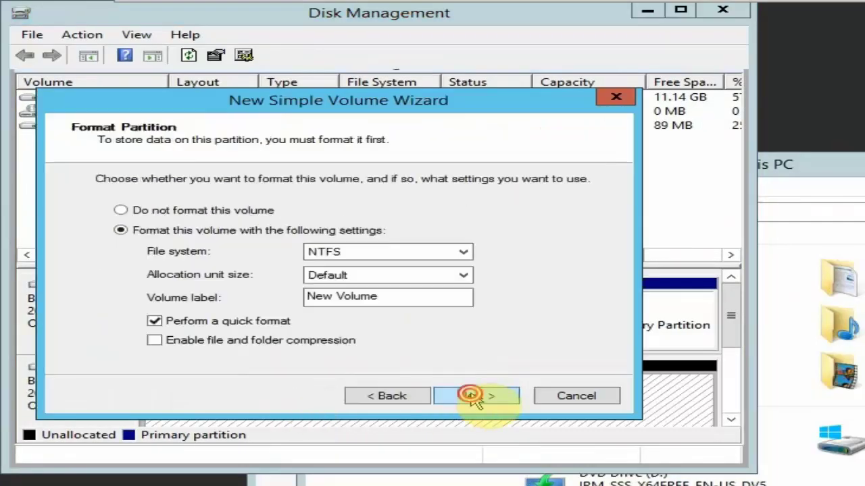
{"action": "left_click", "coordinate": [477, 397]}
{"action": "left_click", "coordinate": [476, 397]}
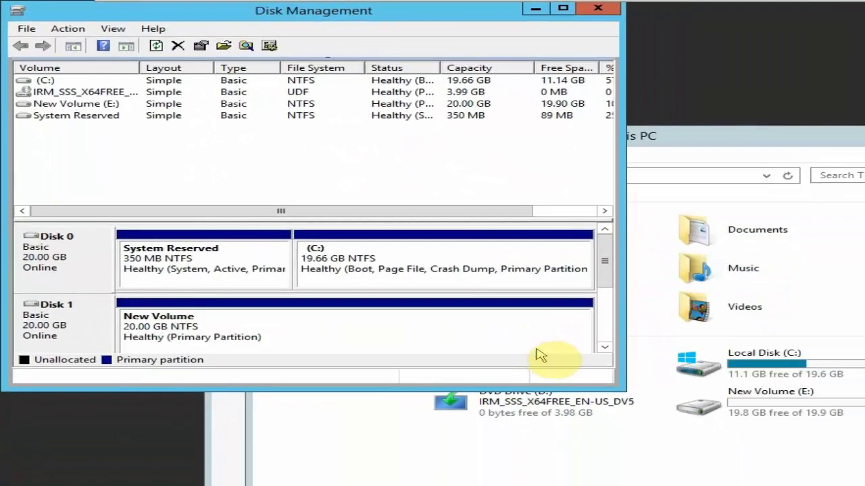
{"action": "left_click", "coordinate": [597, 8]}
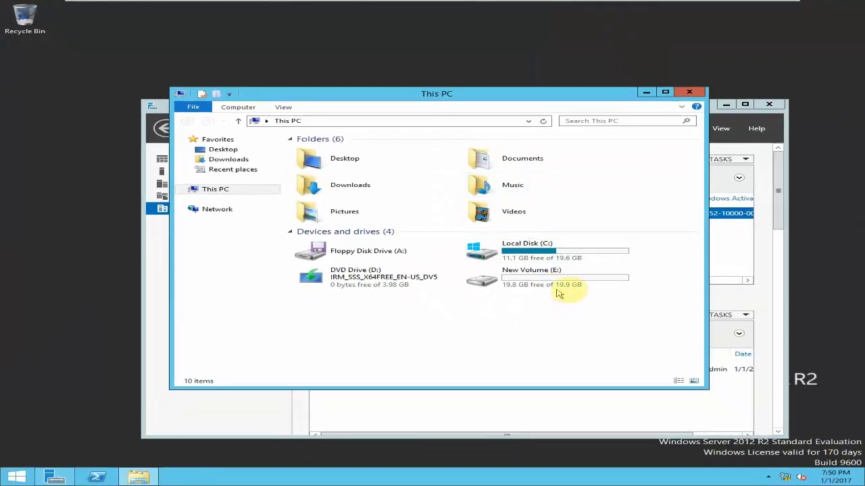
{"action": "left_click", "coordinate": [693, 93]}
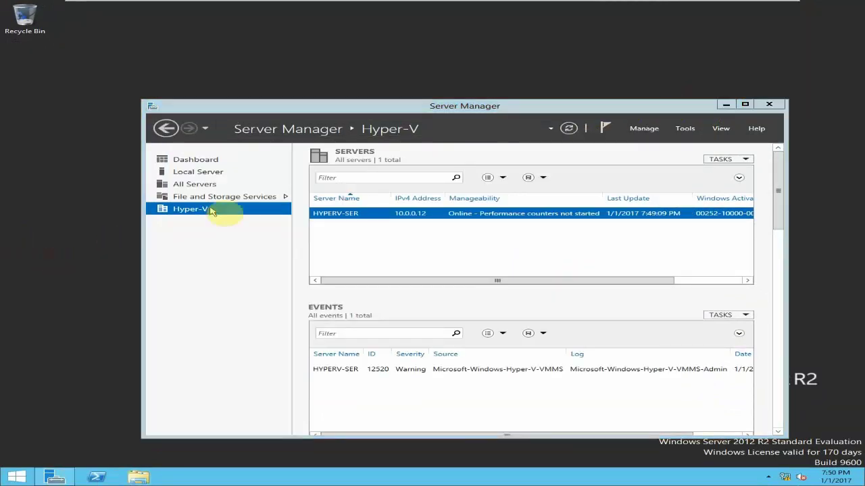
{"action": "mouse_move", "coordinate": [167, 6]}
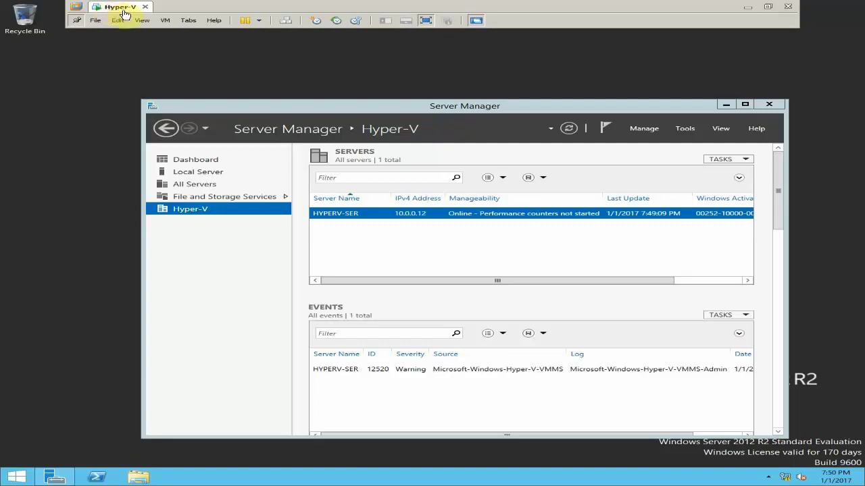
- Point the CD/DVD (SATA) drive at the Server 2012 R2 X64 ISO image and apply the settings
{"action": "left_click", "coordinate": [163, 20]}
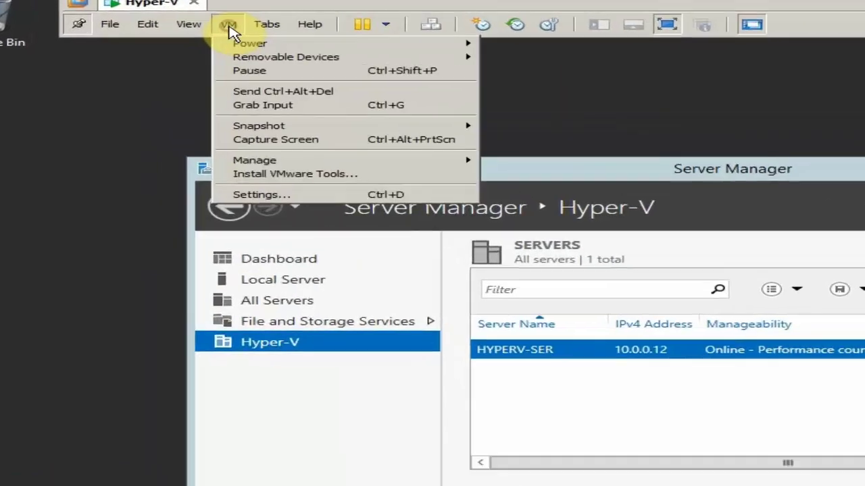
{"action": "left_click", "coordinate": [181, 122]}
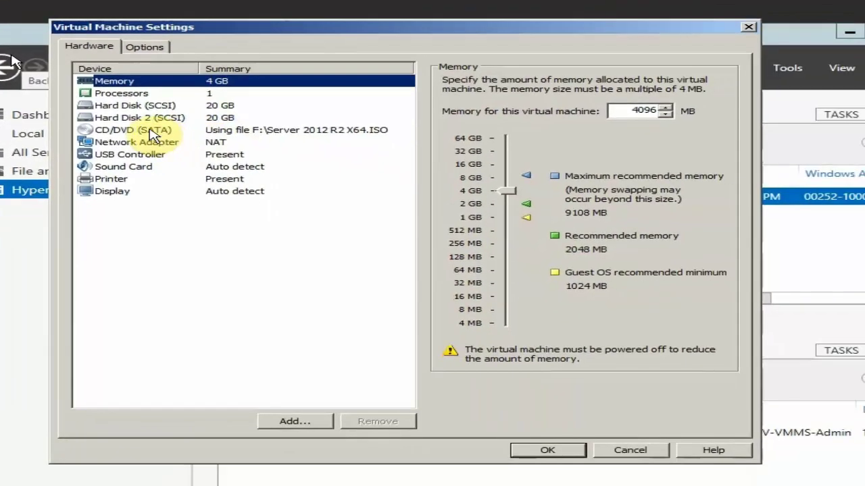
{"action": "left_click", "coordinate": [150, 130]}
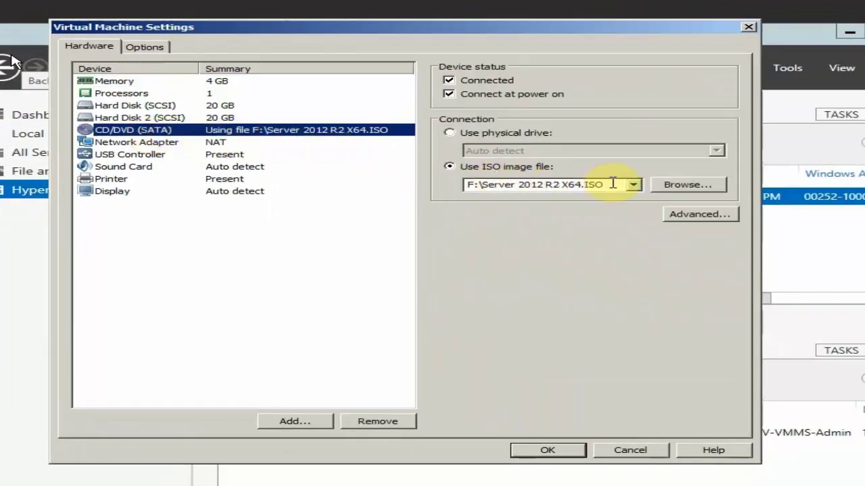
{"action": "left_click_drag", "start_coordinate": [613, 183], "coordinate": [476, 185]}
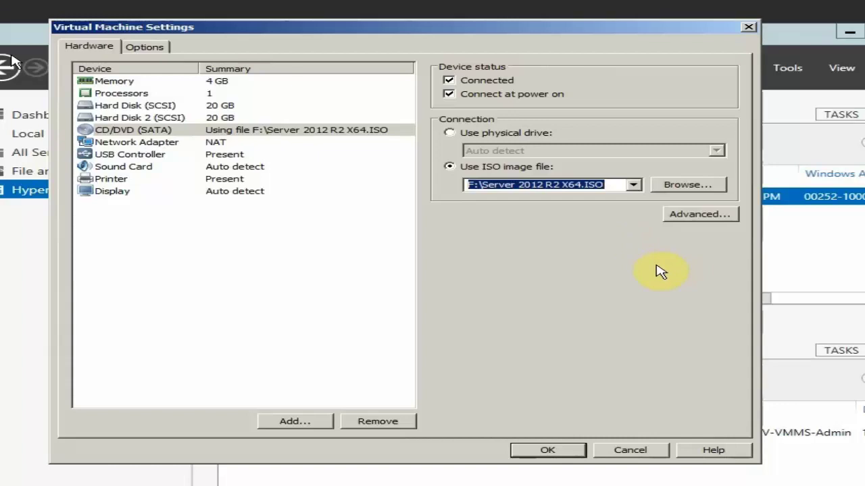
{"action": "left_click", "coordinate": [674, 185]}
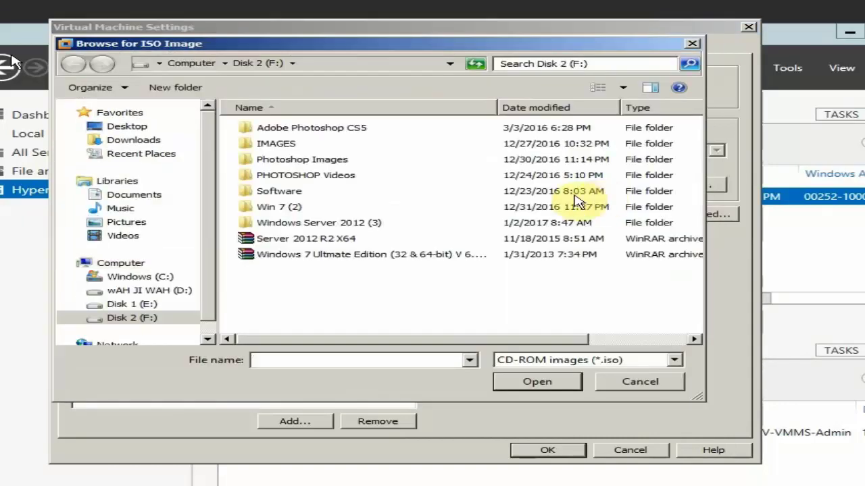
{"action": "left_click", "coordinate": [329, 238]}
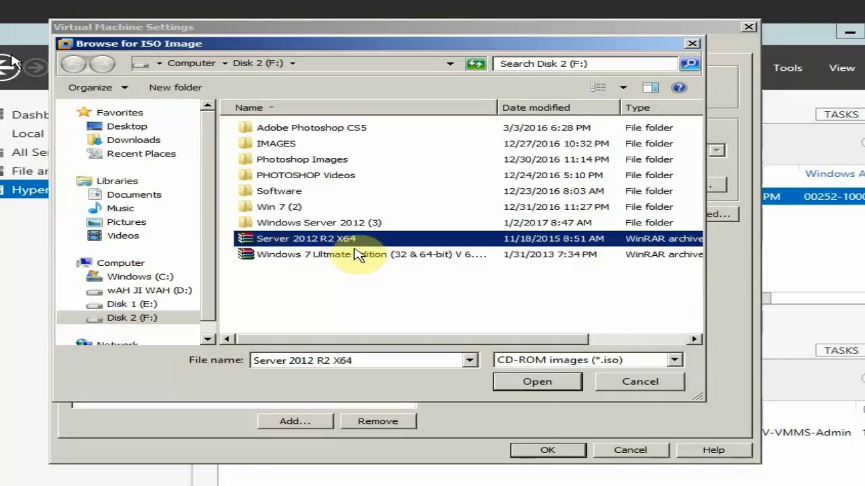
{"action": "left_click", "coordinate": [534, 382]}
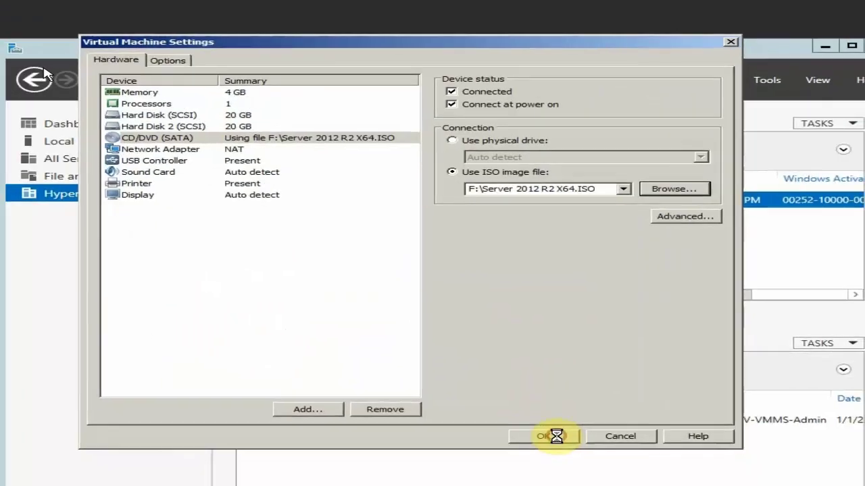
{"action": "left_click", "coordinate": [547, 450]}
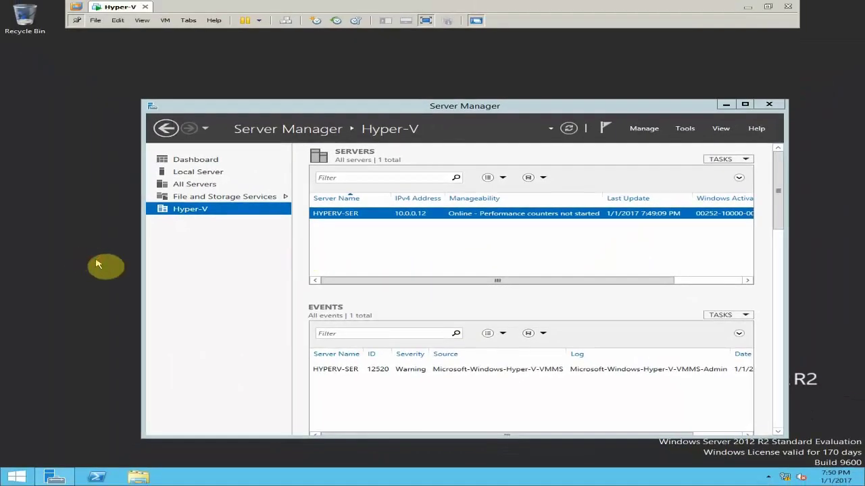
- Confirm in This PC that the ISO appears as DVD Drive (D:)
{"action": "key", "text": "super+e"}
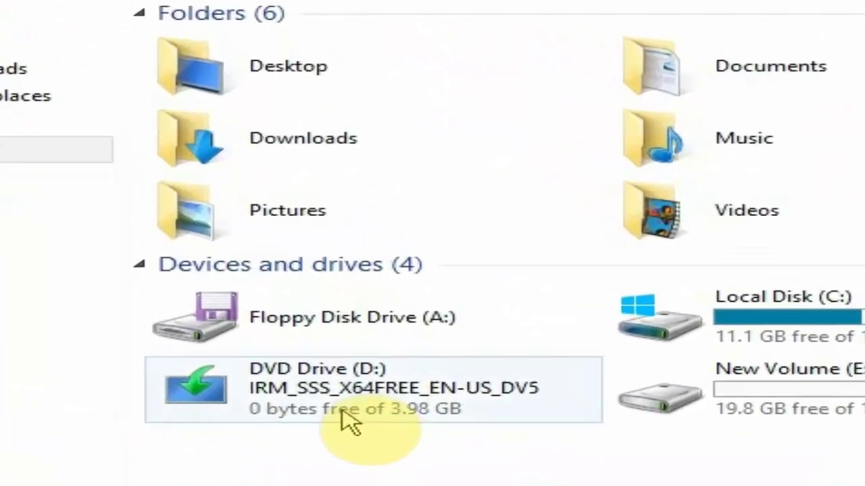
{"action": "left_click", "coordinate": [342, 412]}
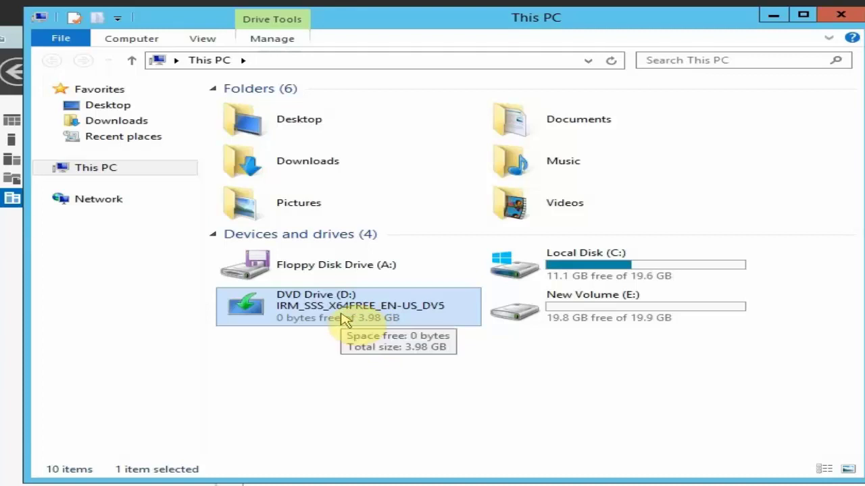
{"action": "left_click", "coordinate": [829, 18]}
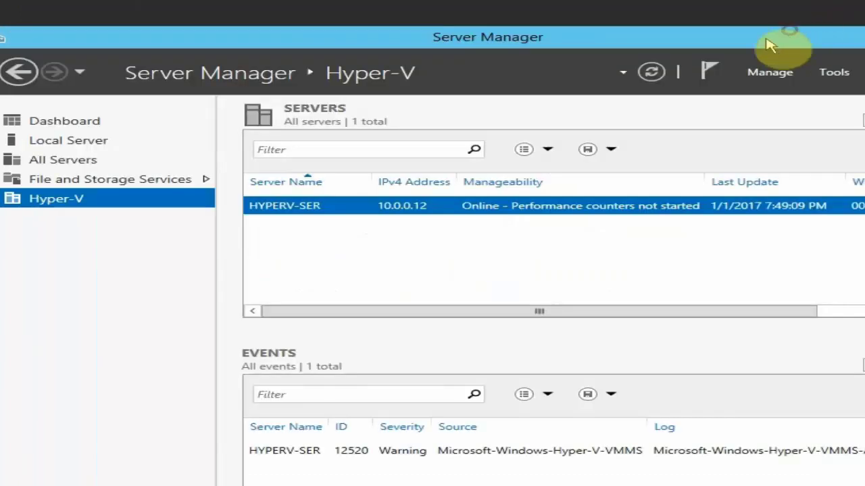
- Open Hyper-V Manager for HYPERV-SER and start the New Virtual Machine wizard
{"action": "right_click", "coordinate": [366, 214]}
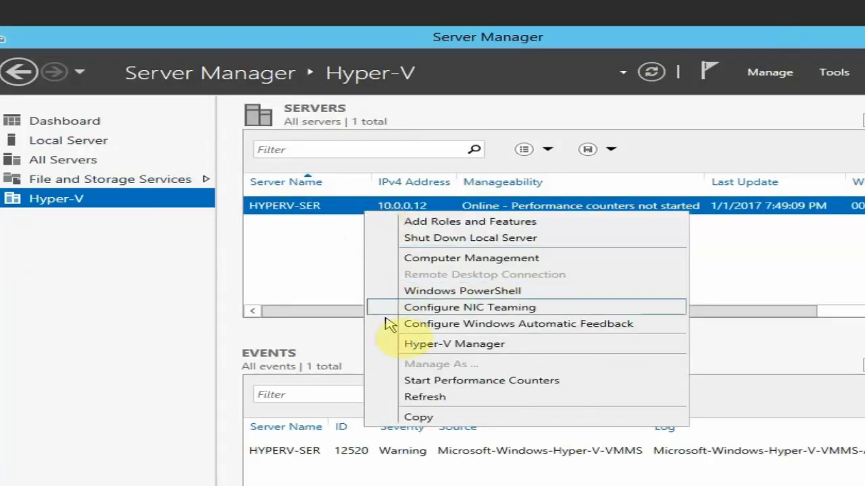
{"action": "left_click", "coordinate": [392, 346]}
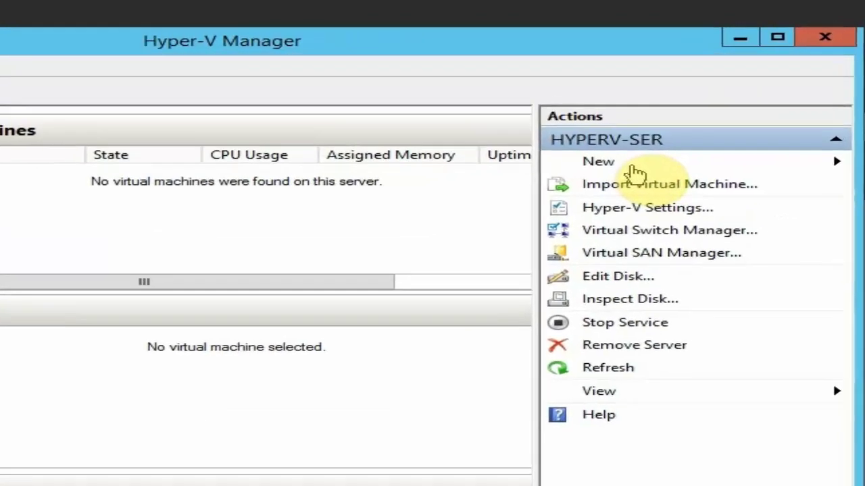
{"action": "left_click", "coordinate": [712, 106]}
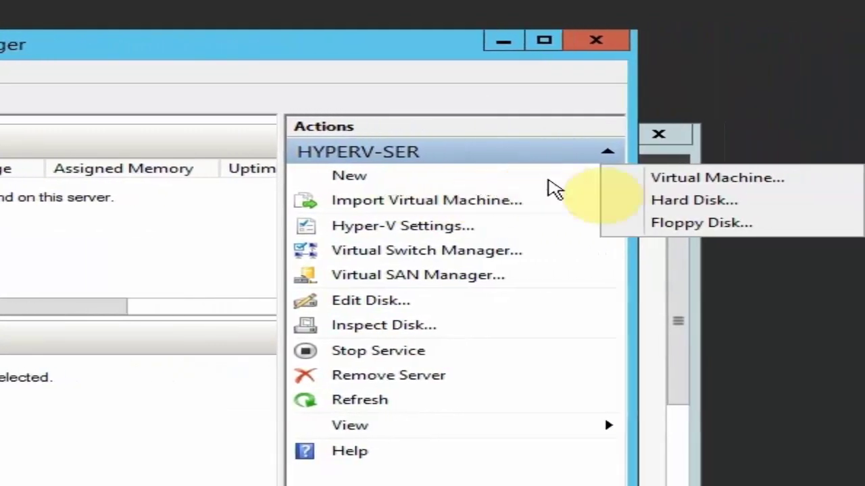
{"action": "left_click", "coordinate": [628, 179]}
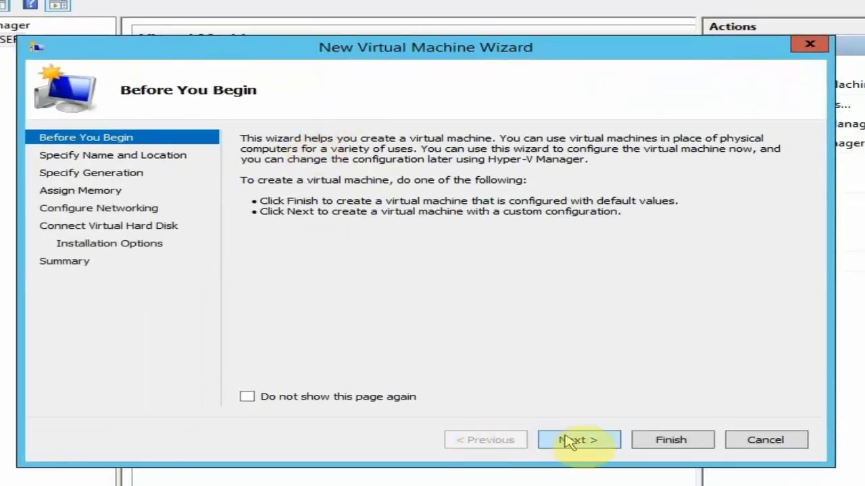
- Name the new virtual machine 'Windows Server 2012 r2' and continue to the generation page
{"action": "left_click", "coordinate": [572, 440]}
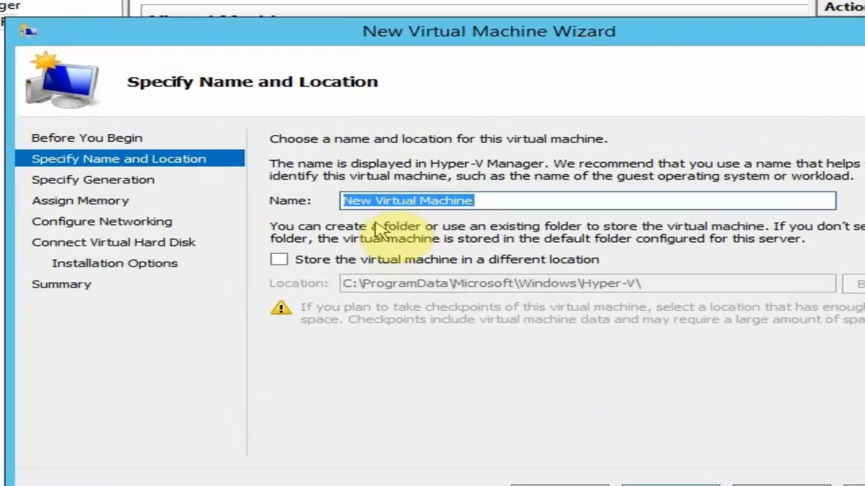
{"action": "type", "text": "Window"}
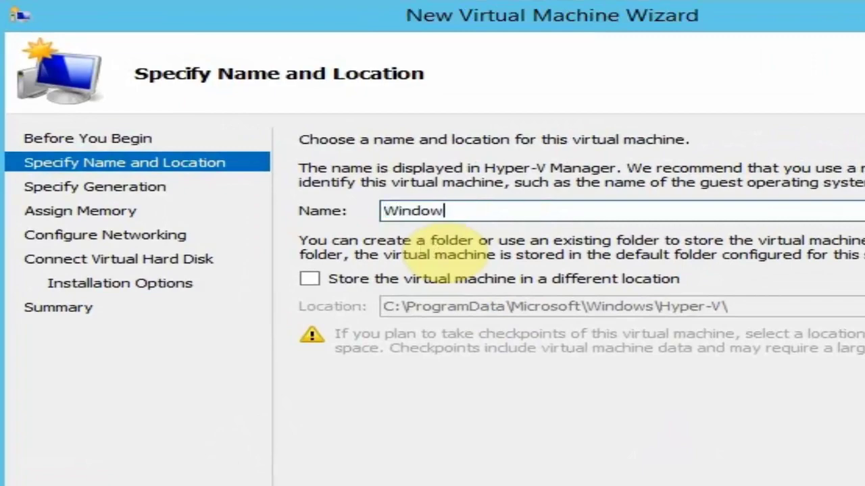
{"action": "type", "text": "er 2012 r"}
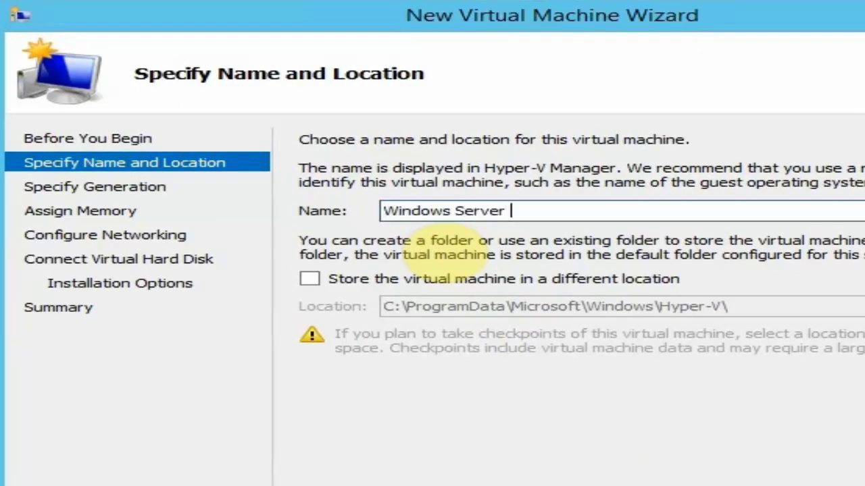
{"action": "type", "text": "2"}
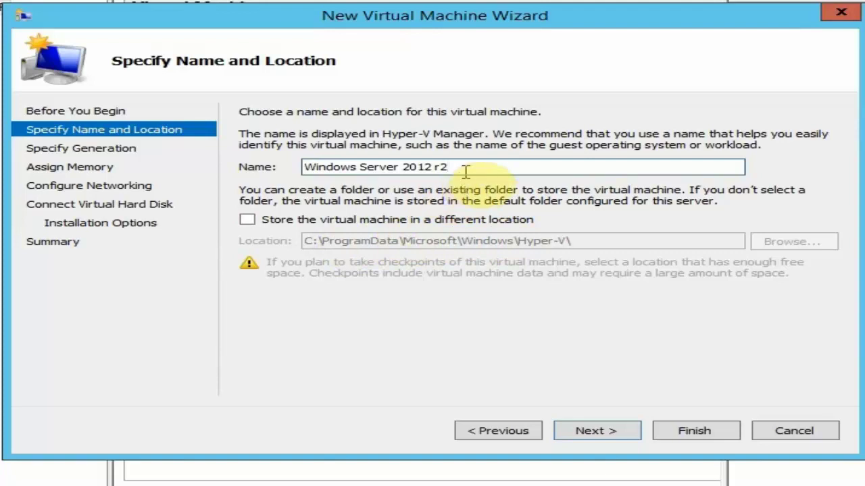
{"action": "left_click", "coordinate": [615, 438]}
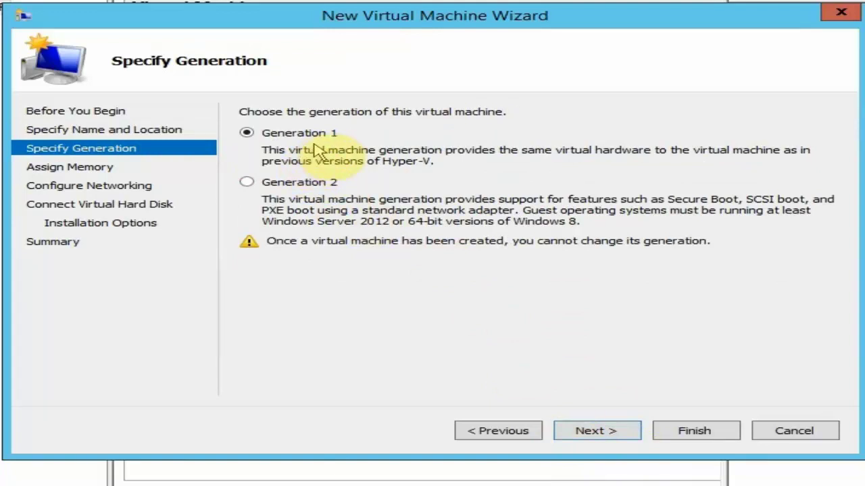
- Keep Generation 1 and enter 2048 MB as the startup memory
{"action": "left_click", "coordinate": [623, 429]}
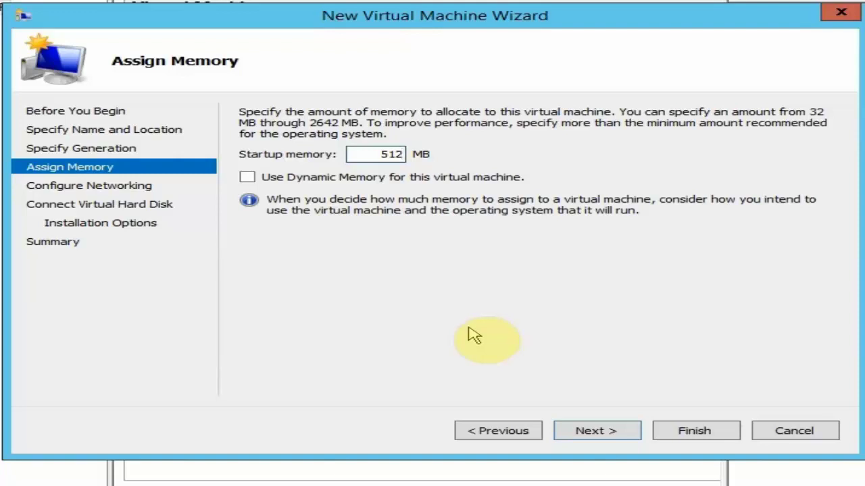
{"action": "left_click_drag", "start_coordinate": [353, 155], "coordinate": [476, 158]}
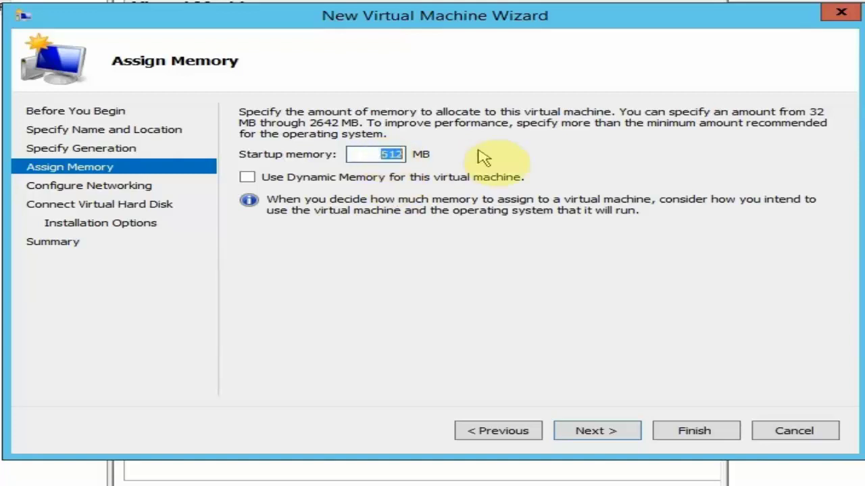
{"action": "type", "text": "2048"}
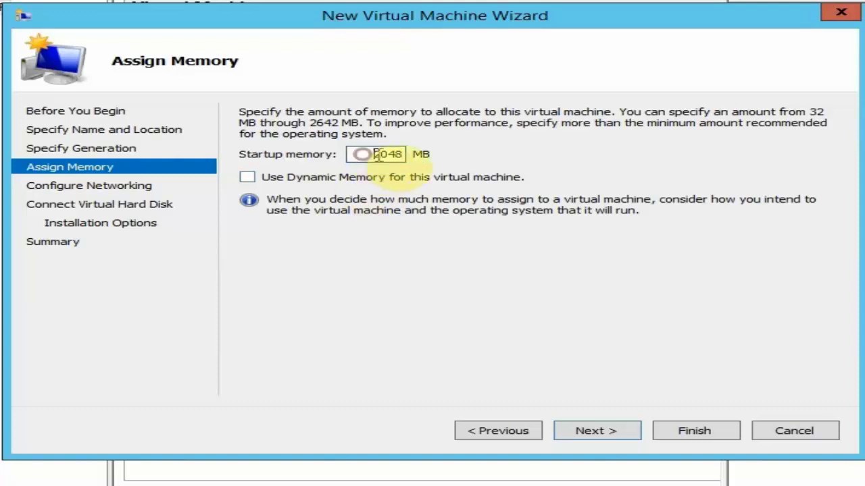
- Check the host's installed memory in System properties, then keep 2048 MB and continue
{"action": "left_click_drag", "start_coordinate": [365, 155], "coordinate": [409, 158]}
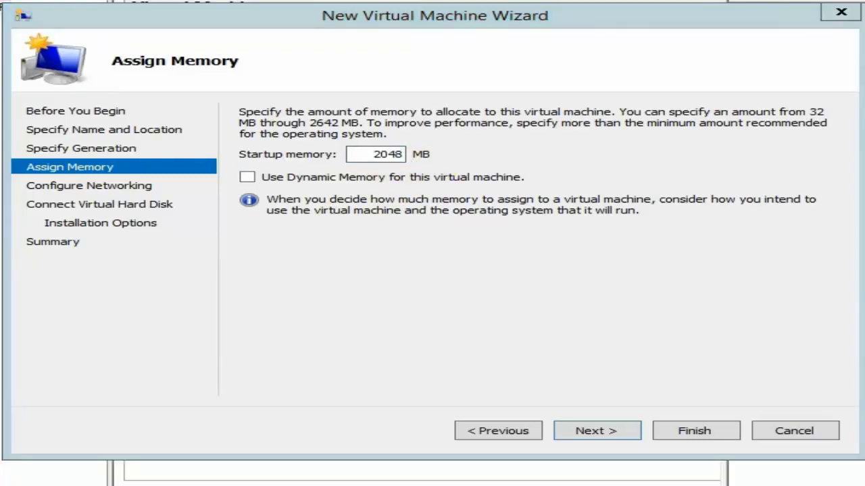
{"action": "key", "text": "super+Pause"}
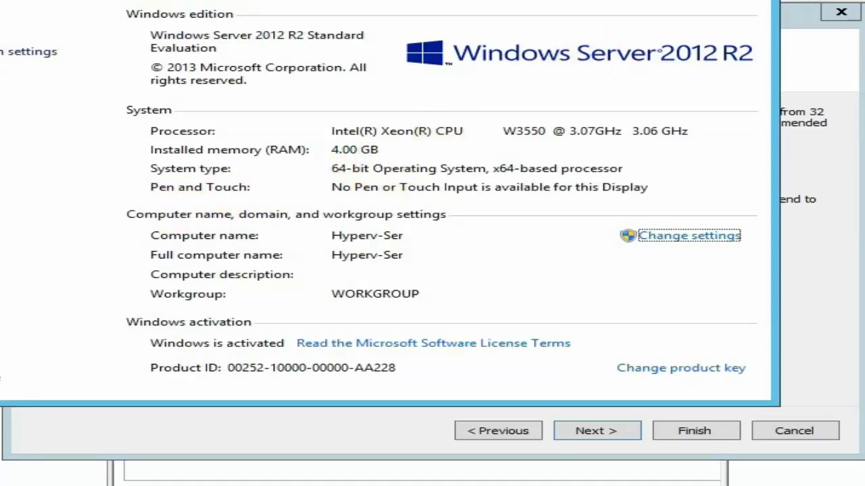
{"action": "key", "text": "alt+F4"}
{"action": "left_click", "coordinate": [370, 156]}
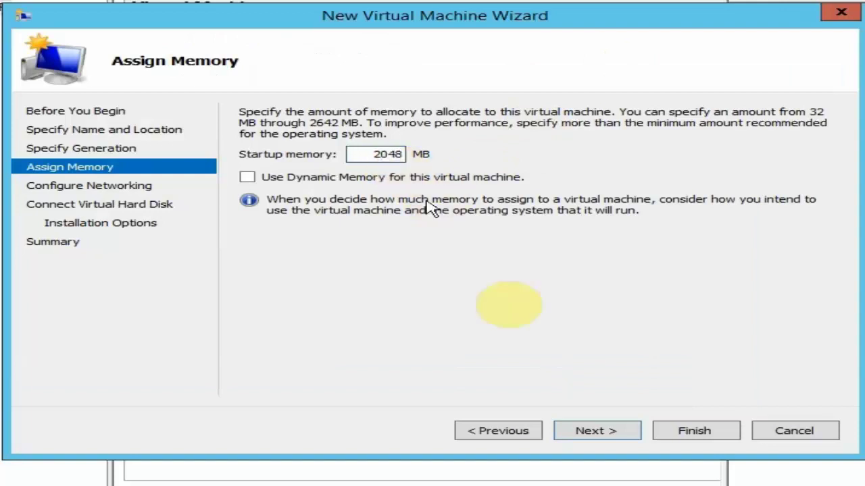
{"action": "left_click", "coordinate": [623, 432]}
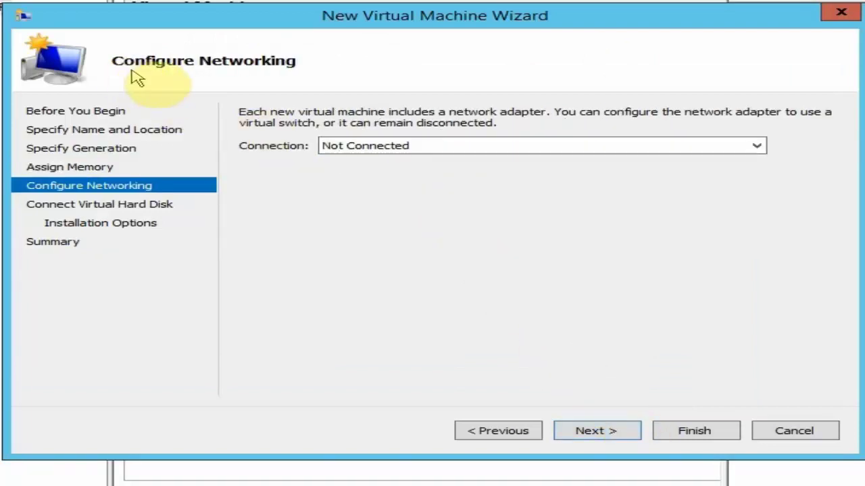
- Leave the network adapter Not Connected and continue to the virtual hard disk page
{"action": "left_click", "coordinate": [420, 148]}
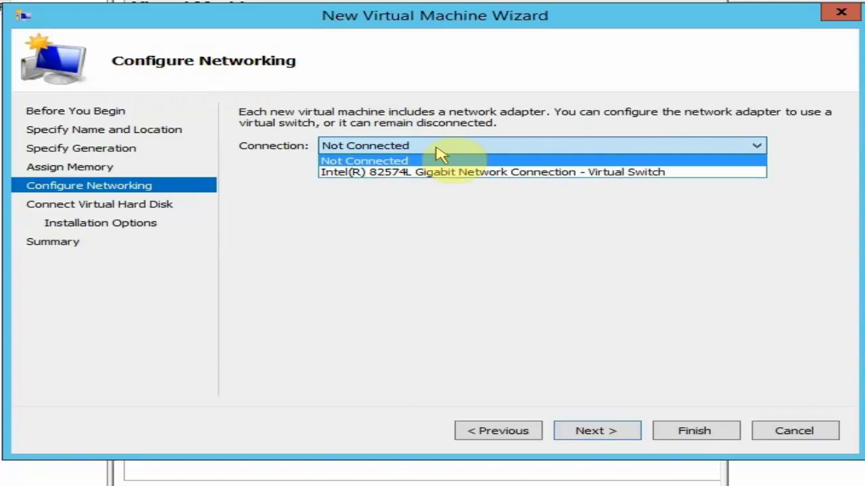
{"action": "left_click", "coordinate": [409, 161]}
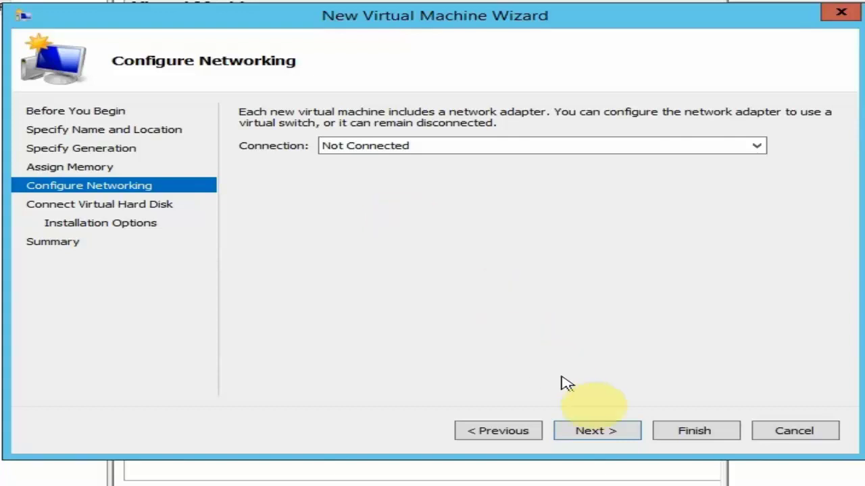
{"action": "left_click", "coordinate": [619, 436]}
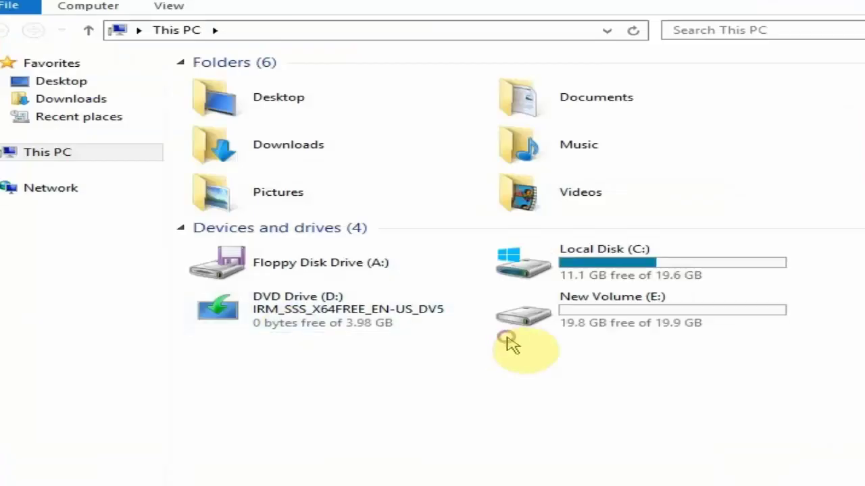
- On New Volume (E:), create a folder named 'Windows Server 2012 R2' and select it
{"action": "double_click", "coordinate": [563, 327]}
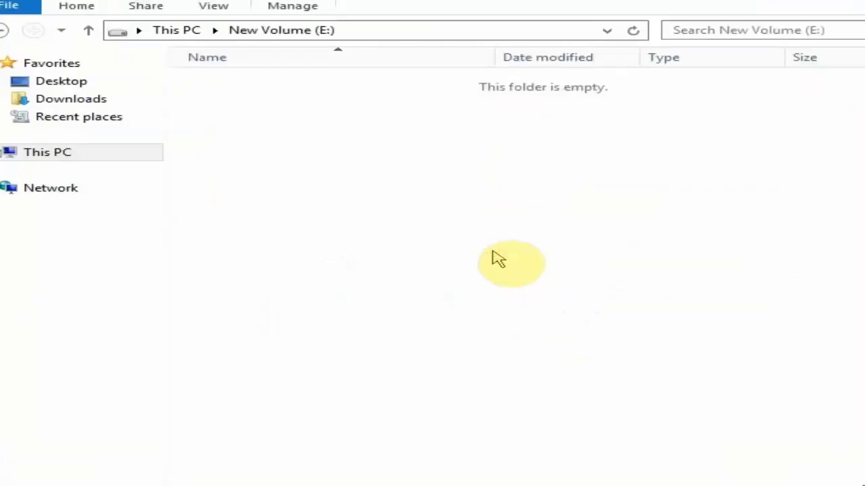
{"action": "key", "text": "ctrl+shift+n"}
{"action": "type", "text": "Window"}
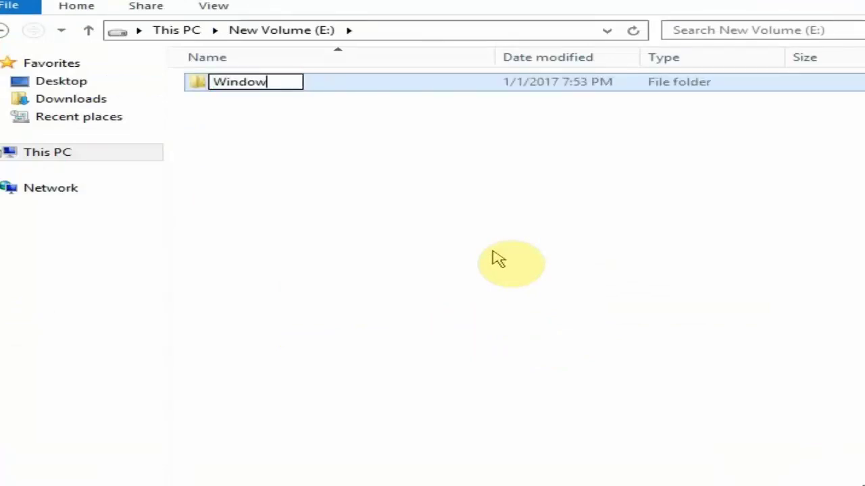
{"action": "type", "text": "s Server 2012 R2"}
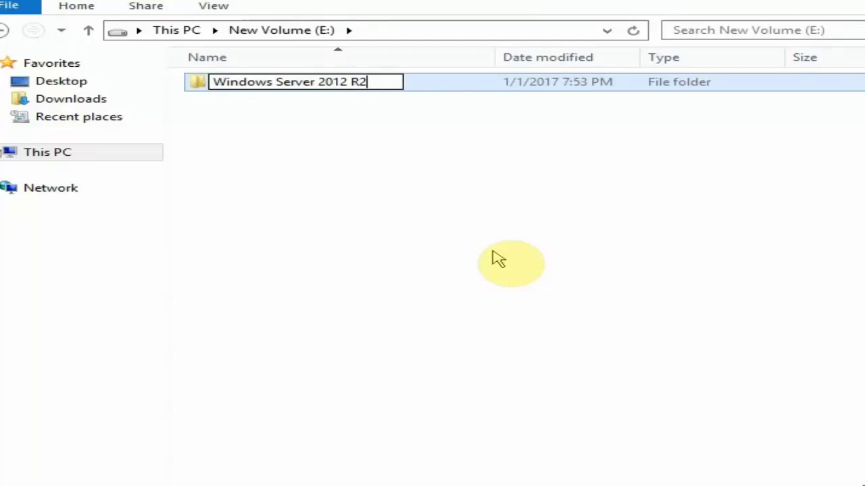
{"action": "key", "text": "Return"}
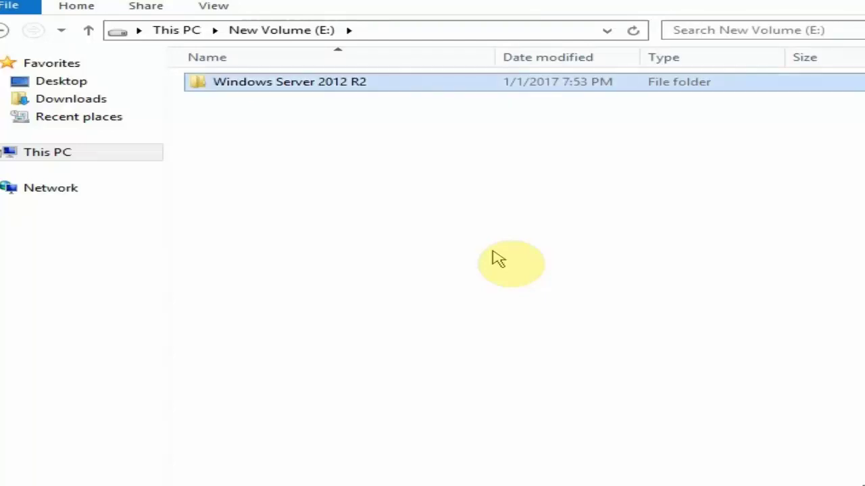
{"action": "left_click", "coordinate": [493, 253]}
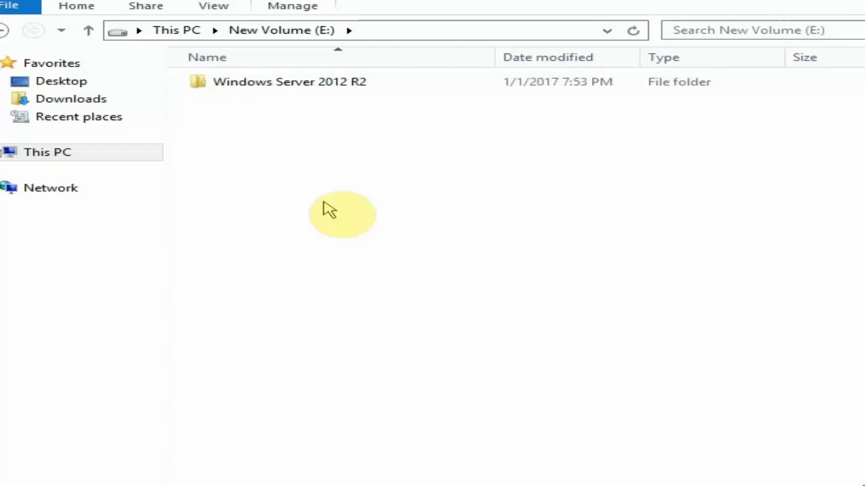
{"action": "left_click", "coordinate": [355, 130]}
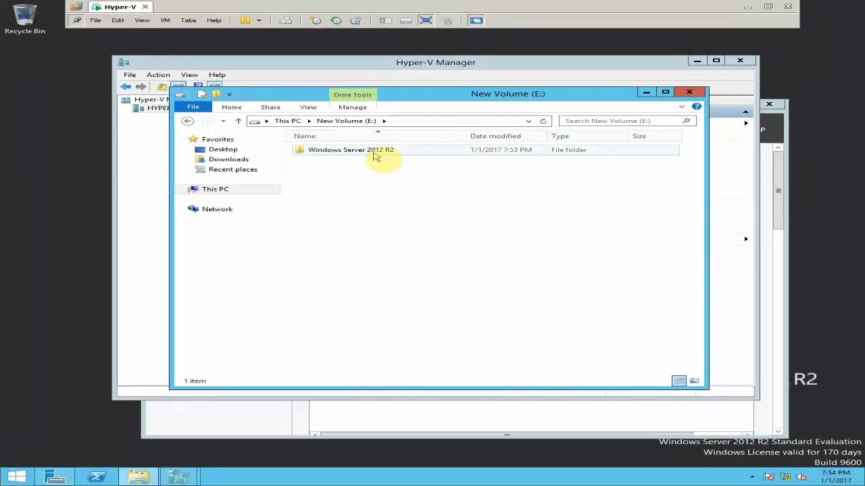
{"action": "left_click", "coordinate": [331, 89]}
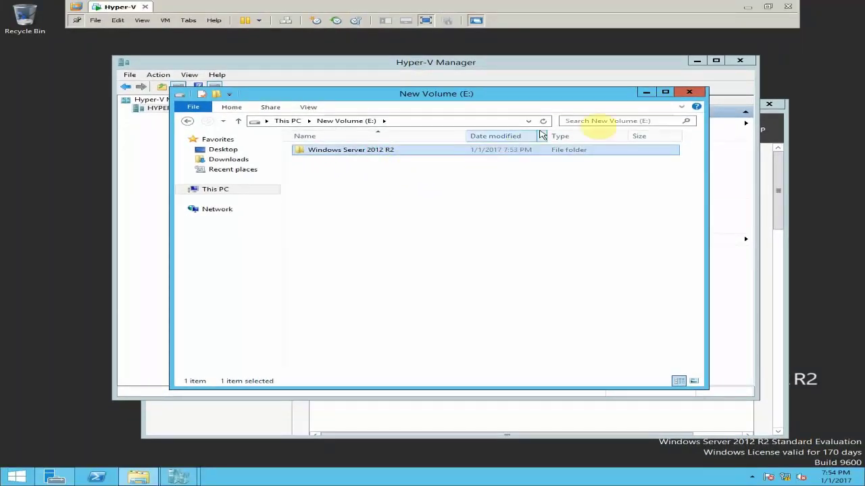
- Put the virtual hard disk in E:\Windows Server 2012 R2\ and set its size to 20 GB
{"action": "left_click", "coordinate": [689, 92]}
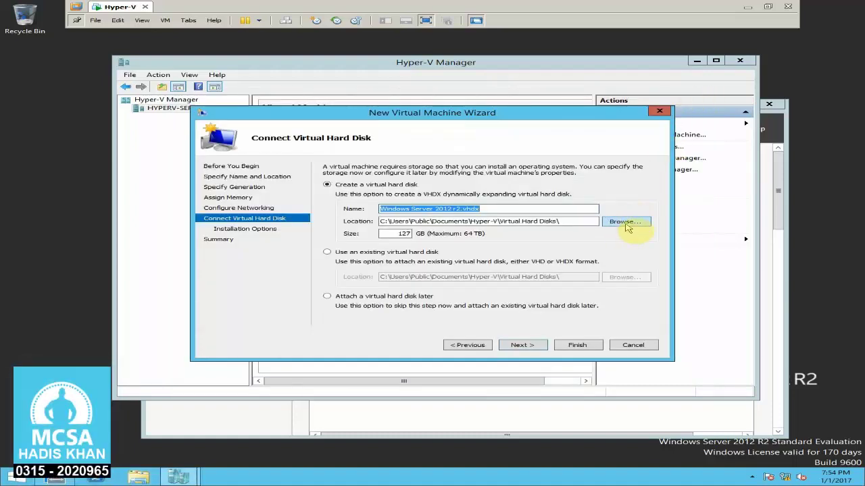
{"action": "left_click", "coordinate": [627, 225]}
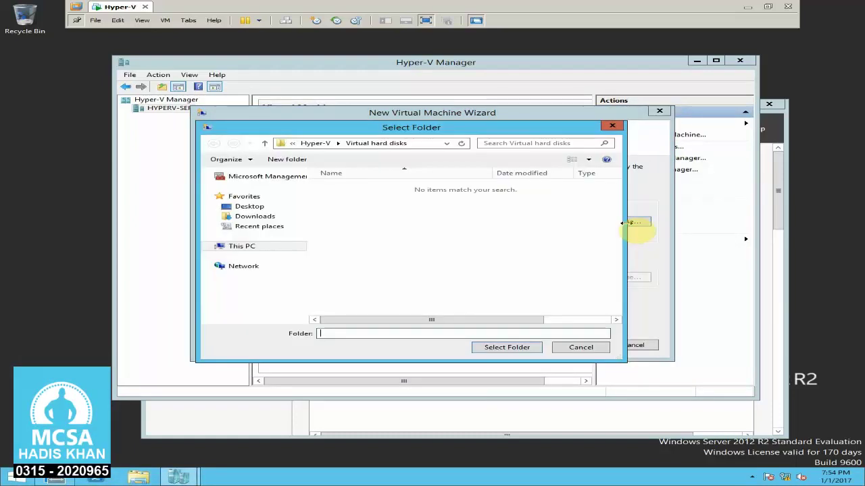
{"action": "left_click", "coordinate": [244, 207]}
{"action": "double_click", "coordinate": [371, 211]}
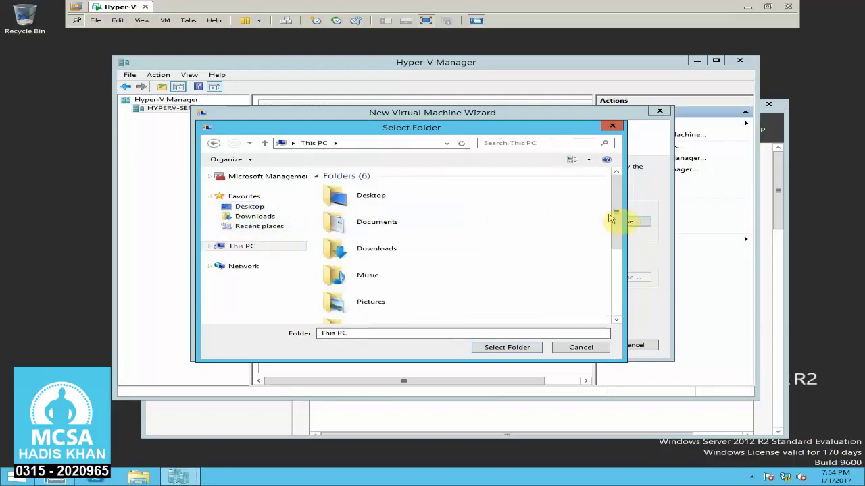
{"action": "left_click_drag", "start_coordinate": [615, 217], "coordinate": [614, 303]}
{"action": "double_click", "coordinate": [457, 315]}
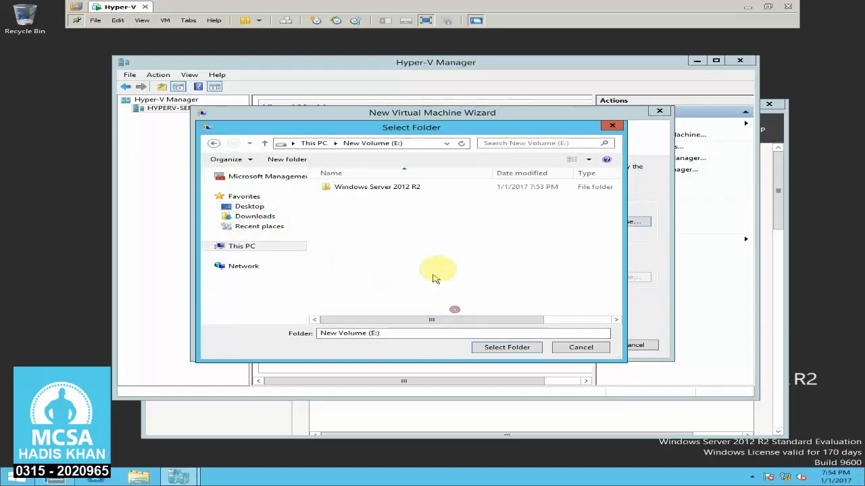
{"action": "double_click", "coordinate": [395, 190]}
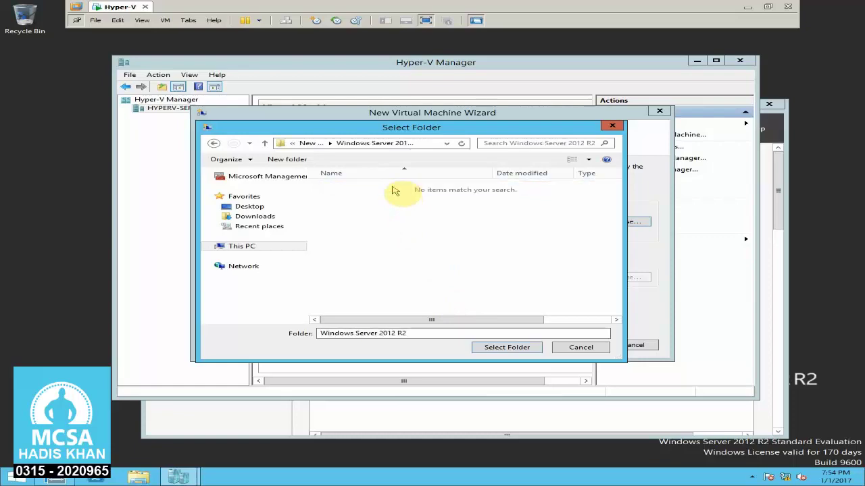
{"action": "left_click", "coordinate": [505, 348]}
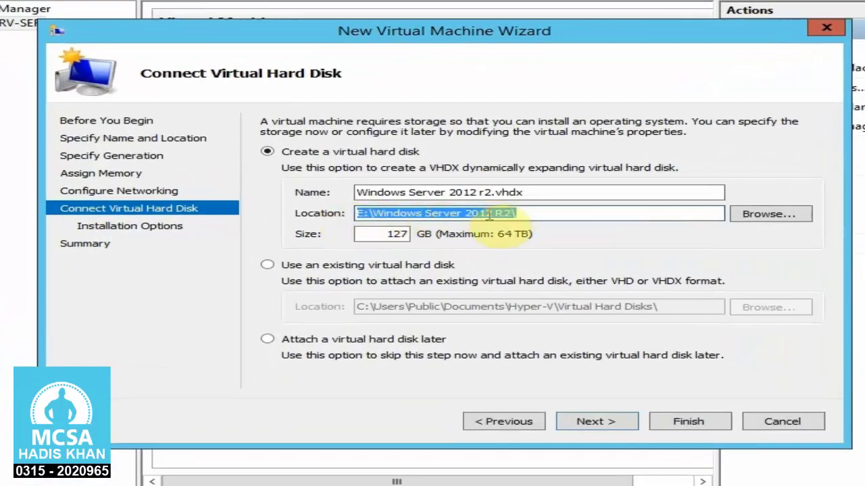
{"action": "left_click_drag", "start_coordinate": [373, 236], "coordinate": [420, 252]}
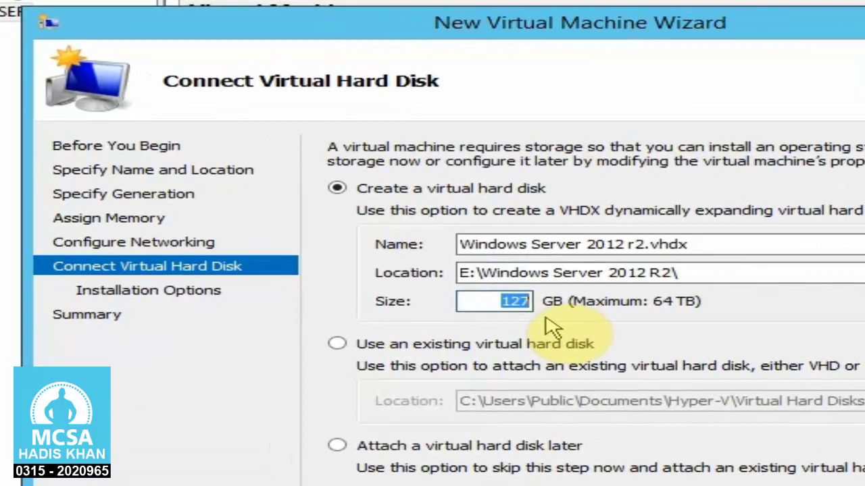
{"action": "type", "text": "20"}
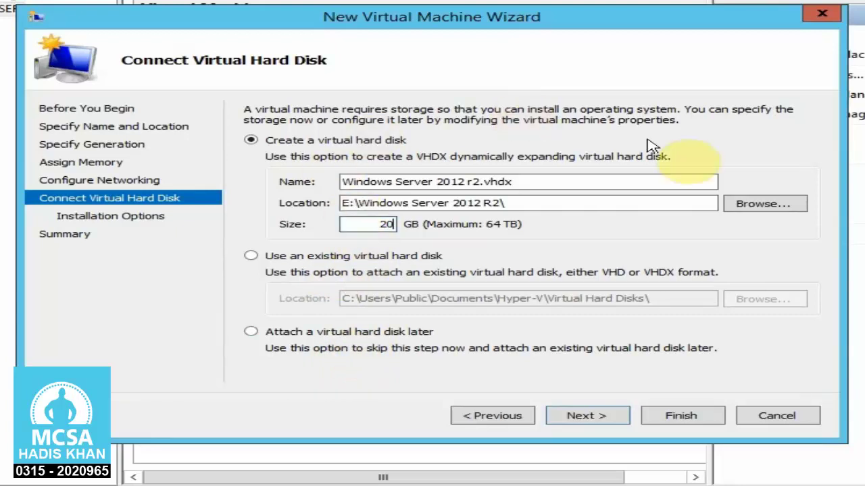
- Choose to install the OS from physical CD/DVD drive D: and continue to the Summary page
{"action": "left_click", "coordinate": [590, 416]}
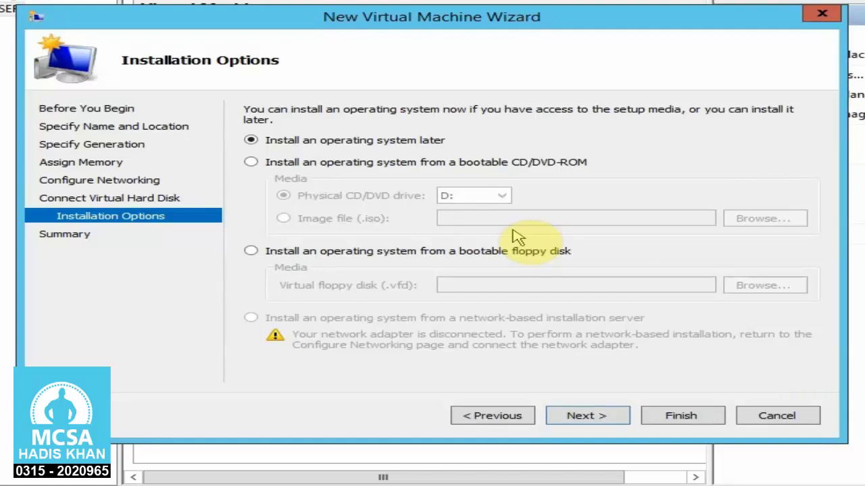
{"action": "left_click", "coordinate": [301, 168]}
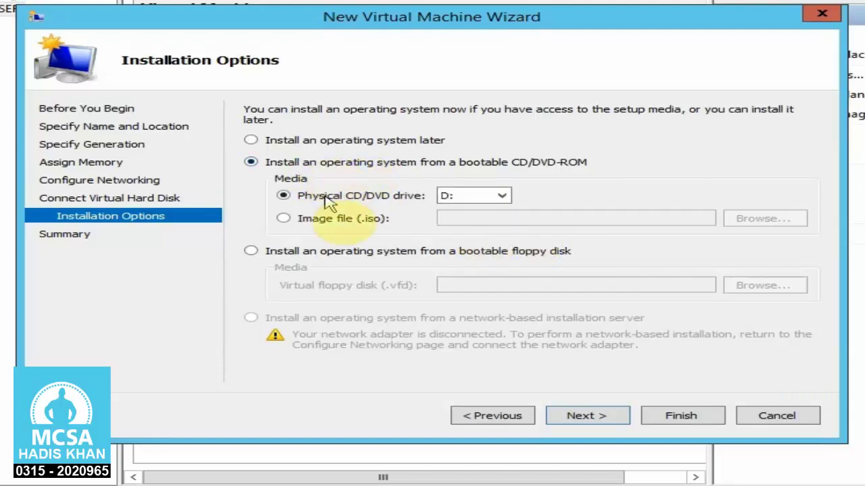
{"action": "left_click", "coordinate": [331, 223]}
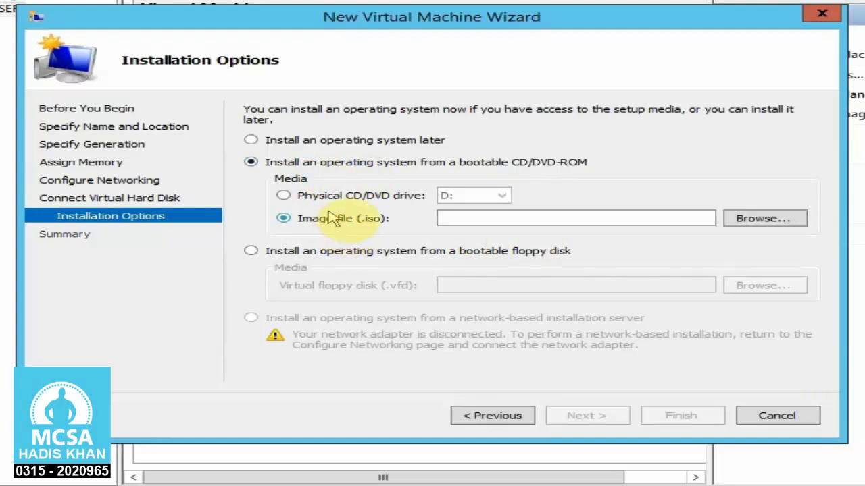
{"action": "left_click", "coordinate": [340, 199]}
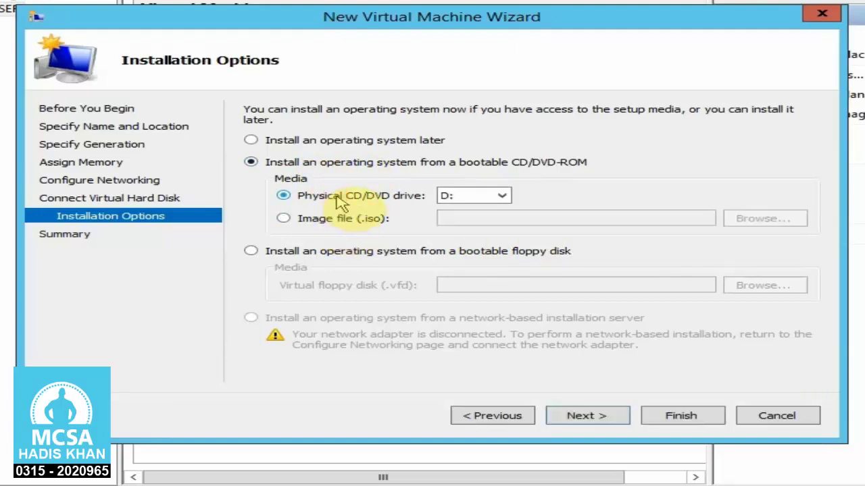
{"action": "left_click", "coordinate": [500, 198]}
{"action": "left_click", "coordinate": [498, 207]}
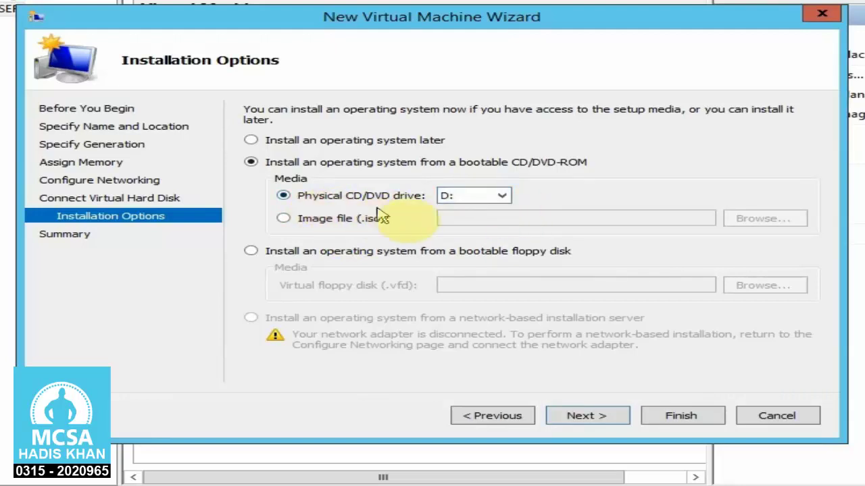
{"action": "left_click", "coordinate": [586, 415]}
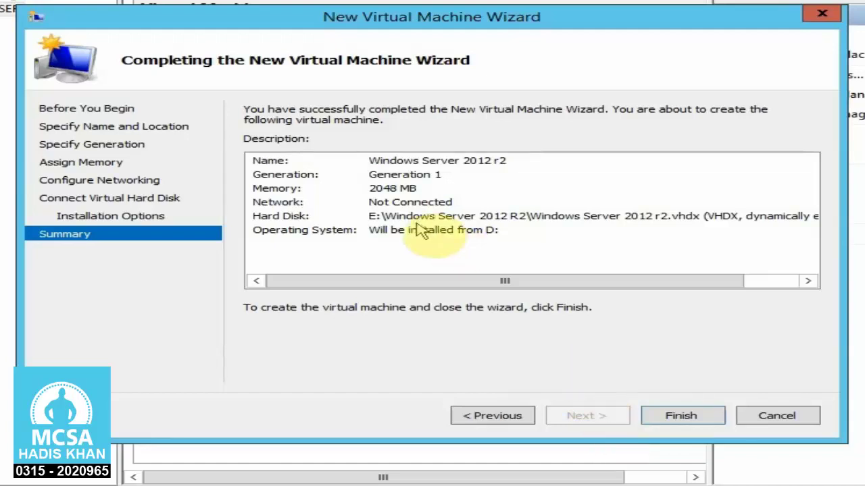
- Check the summary's name, 2048 MB memory, network and hard disk entries, then finish creating the VM
{"action": "left_click", "coordinate": [468, 164]}
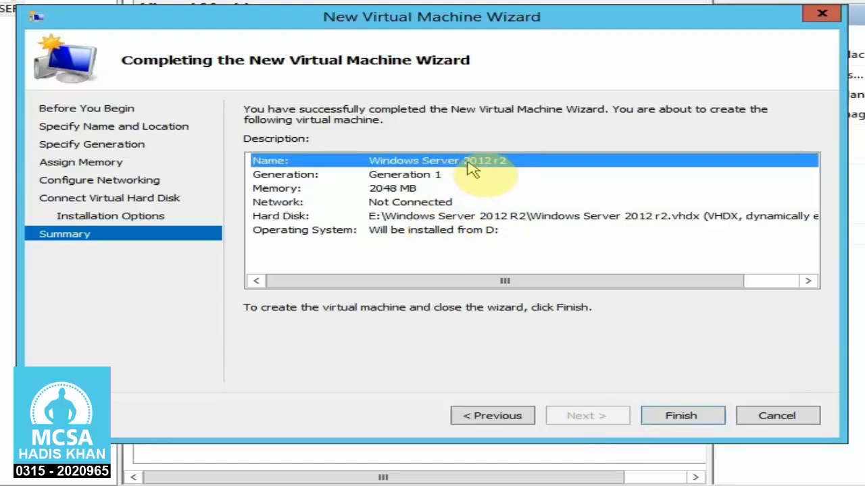
{"action": "left_click", "coordinate": [412, 187]}
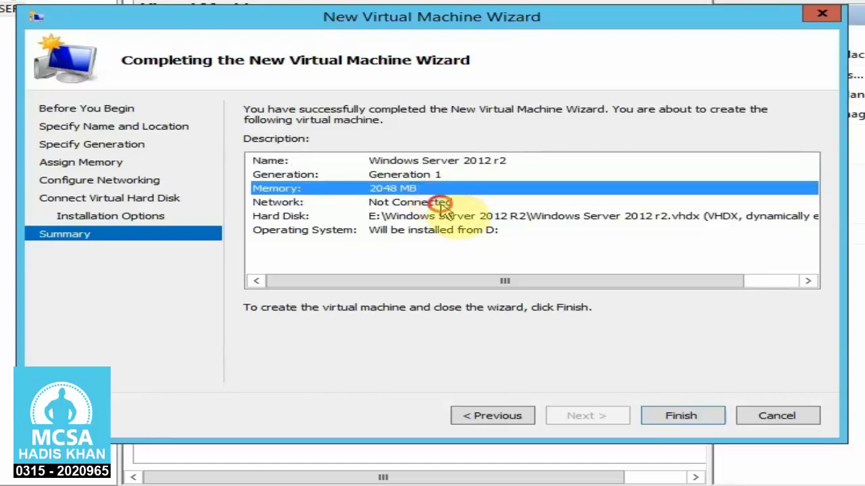
{"action": "left_click", "coordinate": [440, 204]}
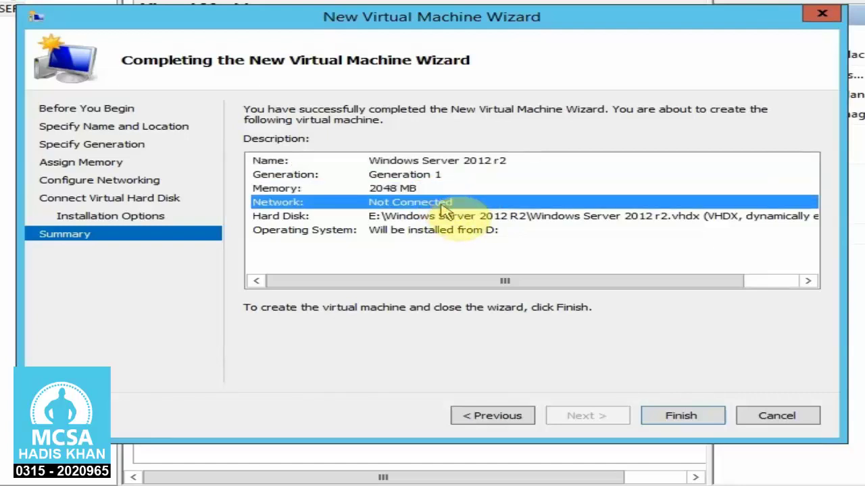
{"action": "left_click", "coordinate": [447, 218]}
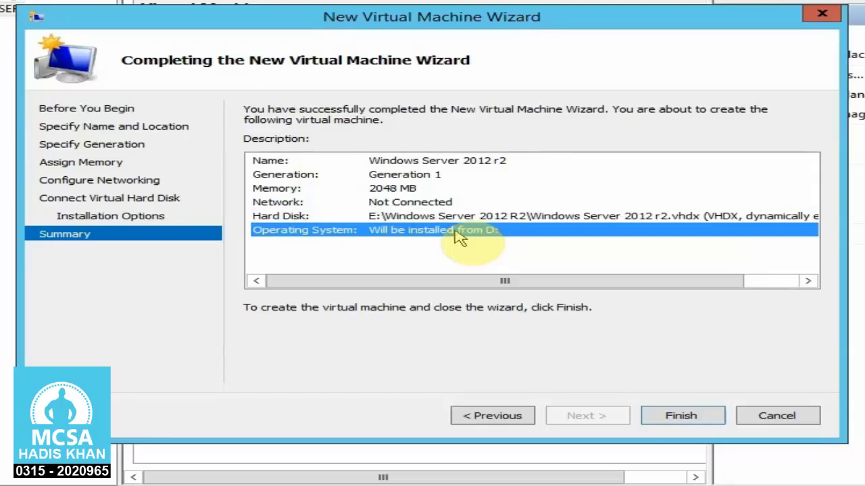
{"action": "left_click", "coordinate": [410, 163]}
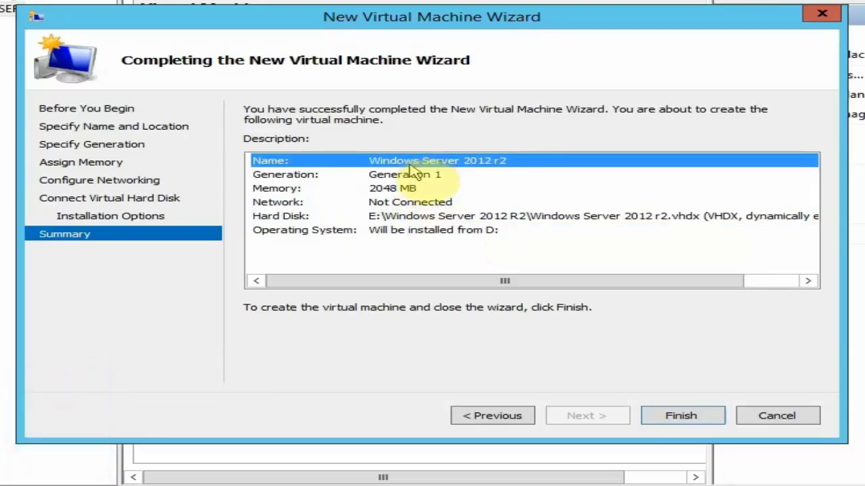
{"action": "left_click", "coordinate": [648, 413]}
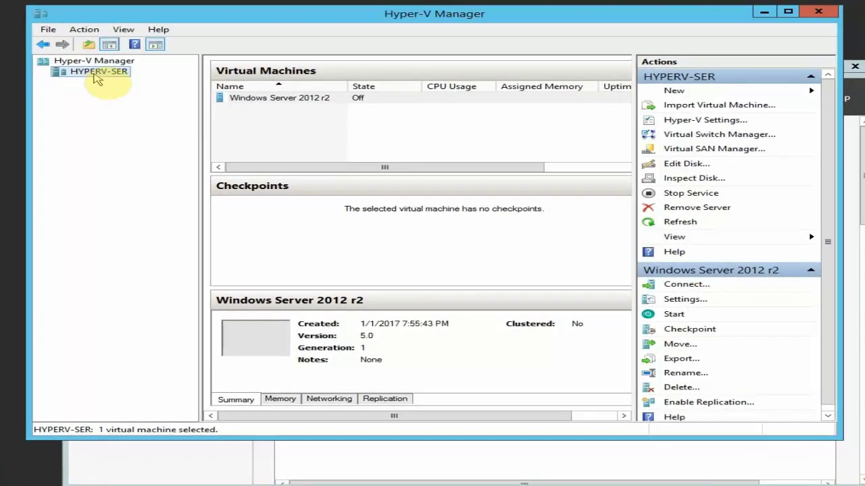
{"action": "left_click", "coordinate": [287, 100]}
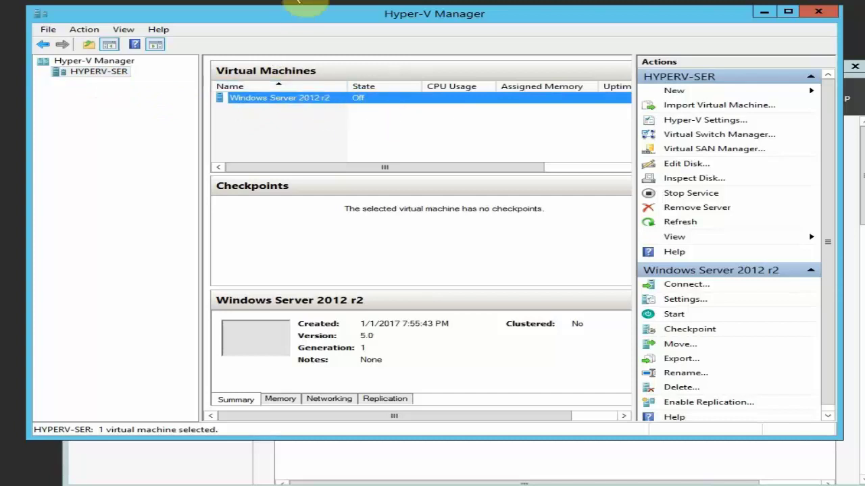
{"action": "left_click_drag", "start_coordinate": [282, 18], "coordinate": [210, 23]}
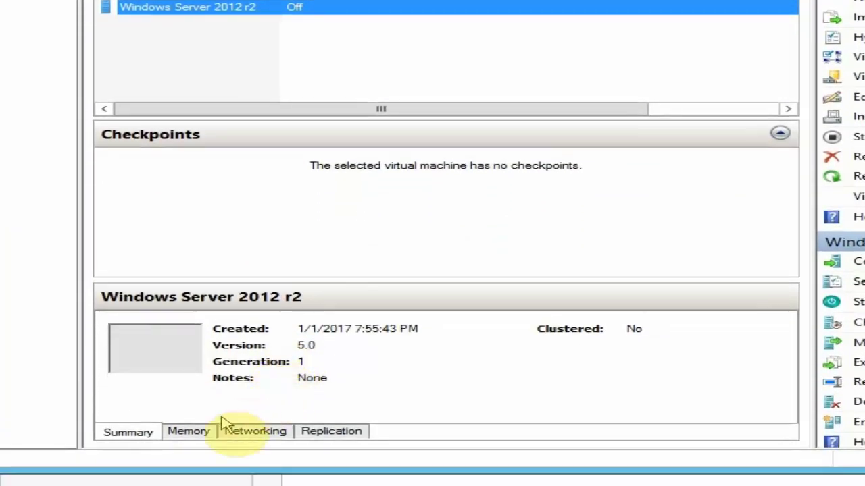
{"action": "left_click", "coordinate": [188, 433]}
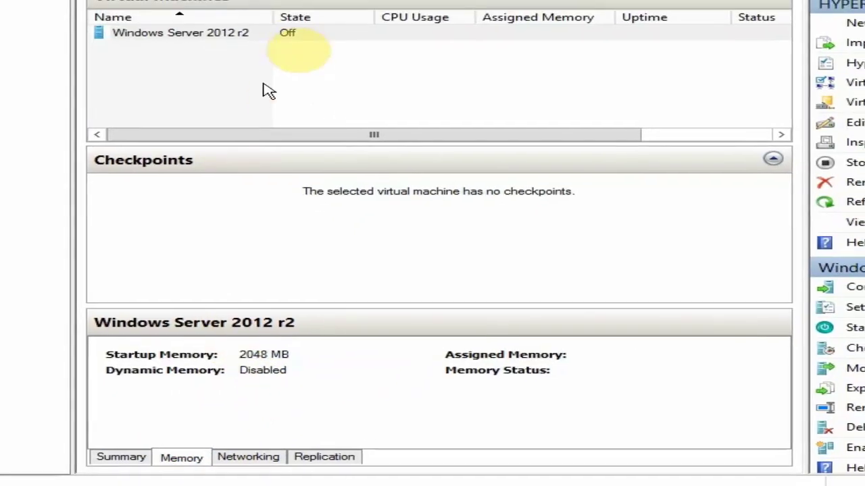
{"action": "left_click", "coordinate": [284, 33]}
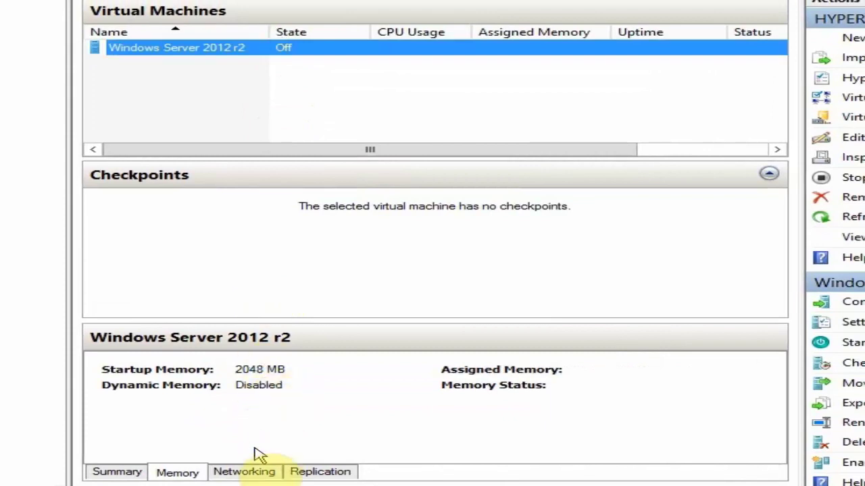
{"action": "left_click", "coordinate": [254, 471]}
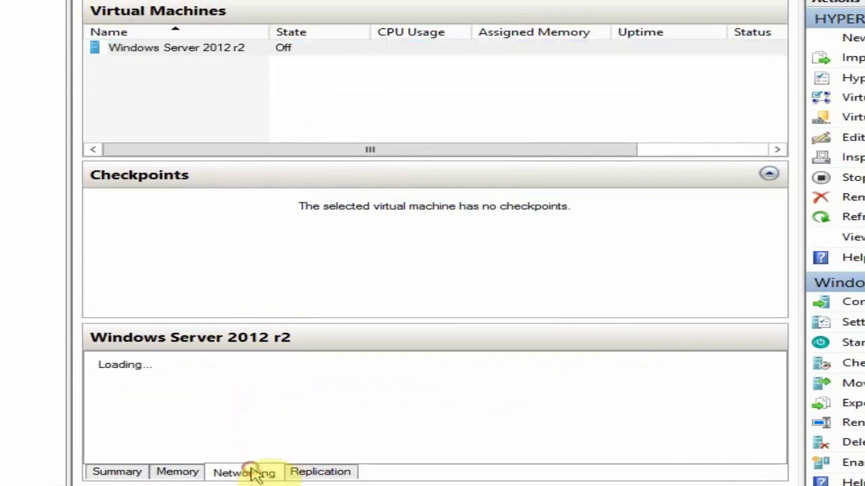
{"action": "left_click", "coordinate": [198, 48]}
{"action": "left_click", "coordinate": [184, 134]}
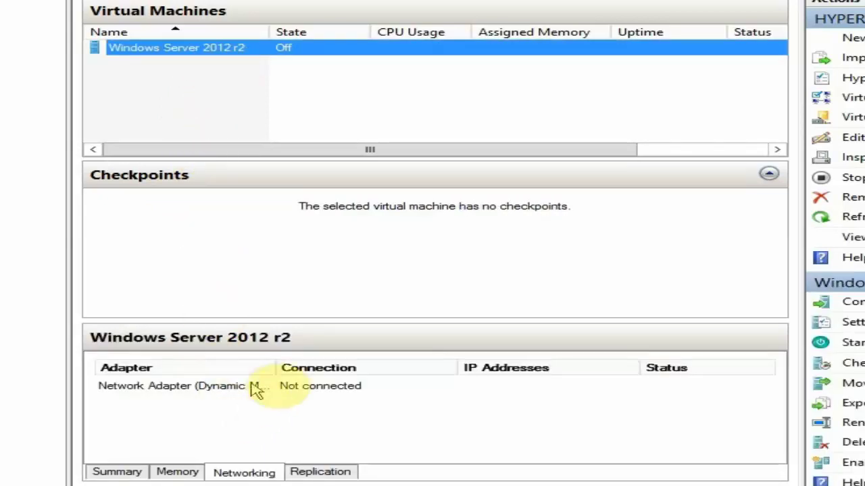
{"action": "double_click", "coordinate": [276, 367]}
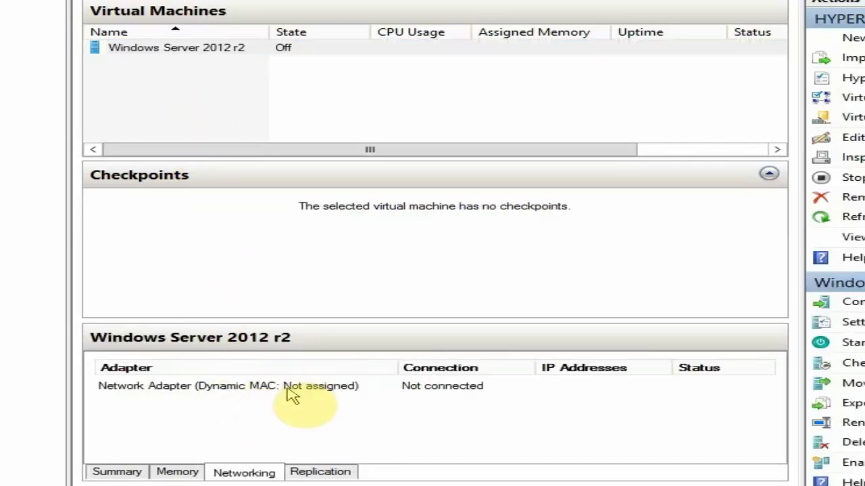
{"action": "left_click", "coordinate": [324, 471]}
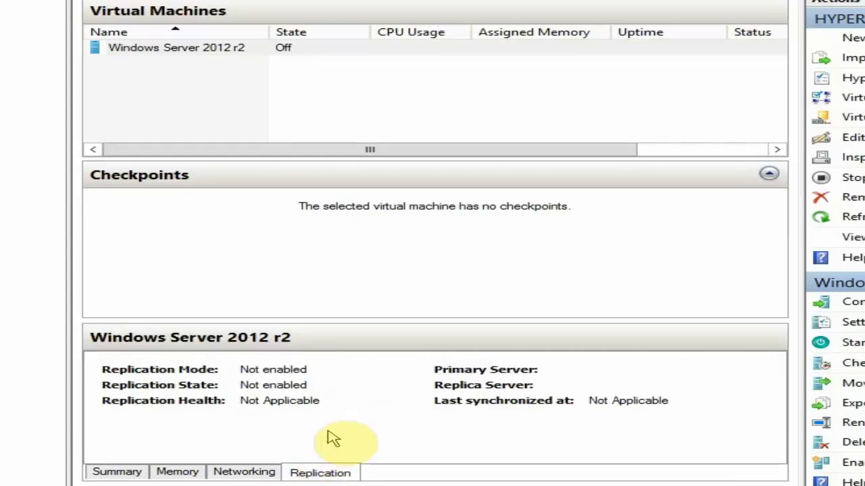
{"action": "left_click", "coordinate": [118, 473]}
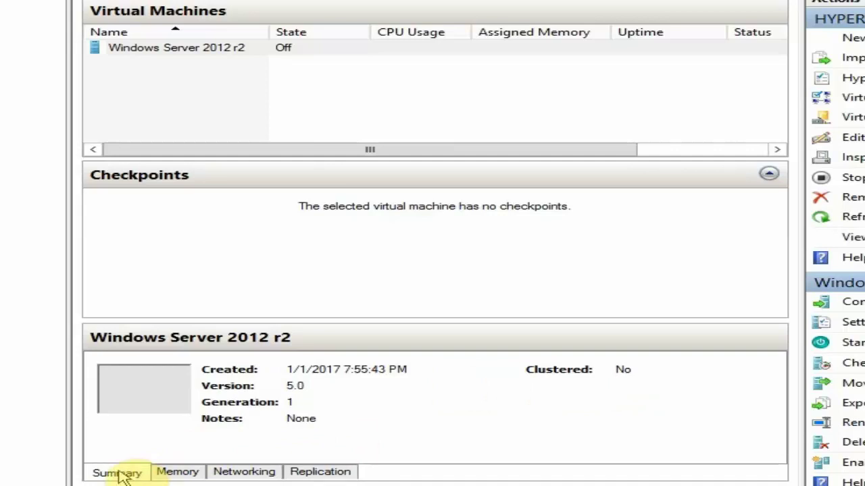
{"action": "left_click", "coordinate": [241, 54]}
- Connect to Windows Server 2012 r2, start it, and close the console while it keeps running
{"action": "left_click", "coordinate": [258, 59]}
{"action": "right_click", "coordinate": [255, 54]}
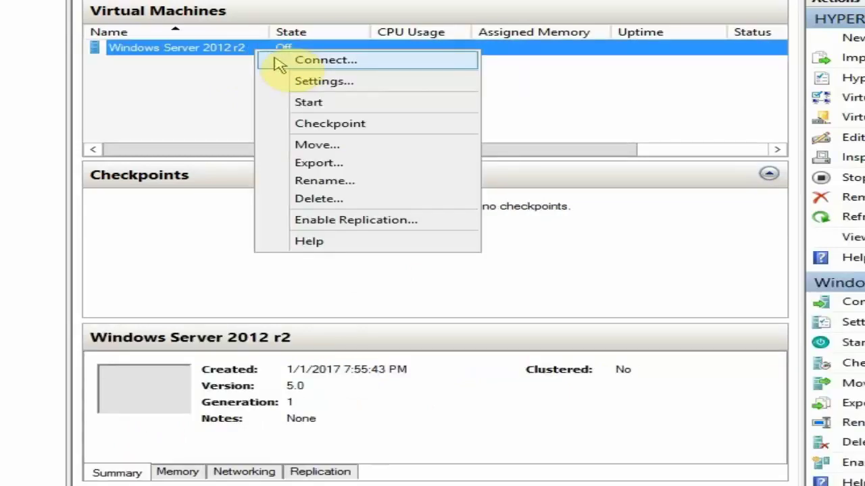
{"action": "left_click", "coordinate": [282, 61]}
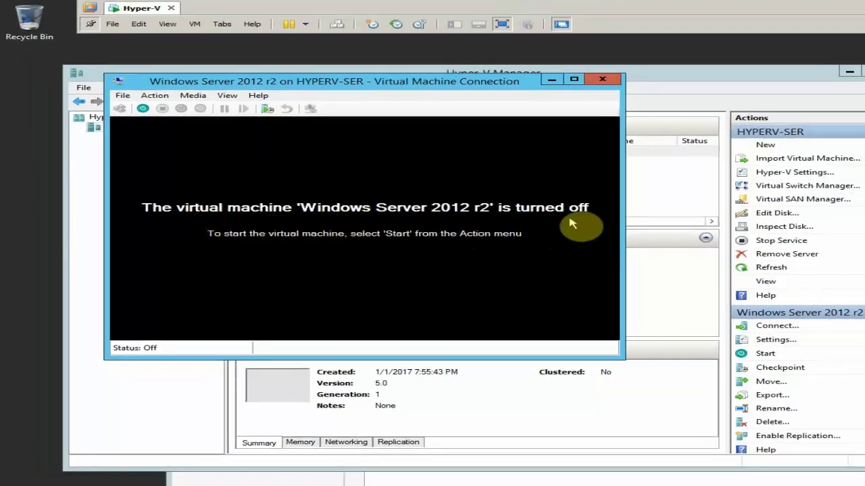
{"action": "left_click", "coordinate": [143, 109]}
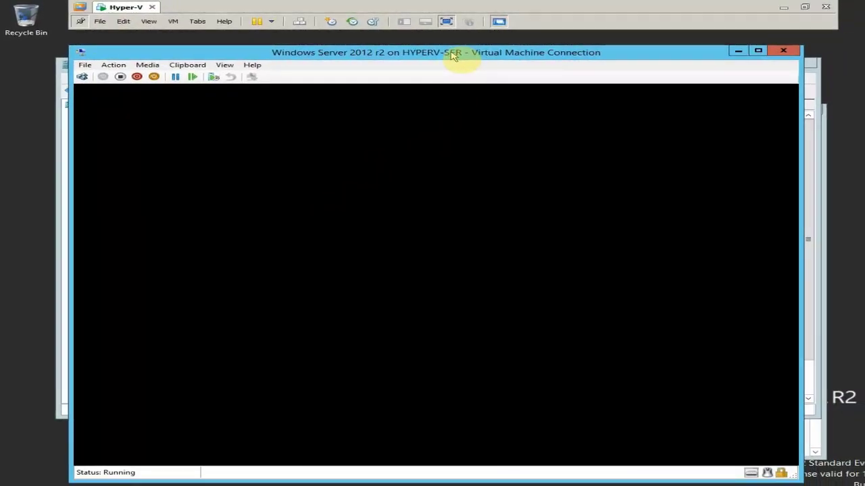
{"action": "left_click_drag", "start_coordinate": [461, 56], "coordinate": [463, 52]}
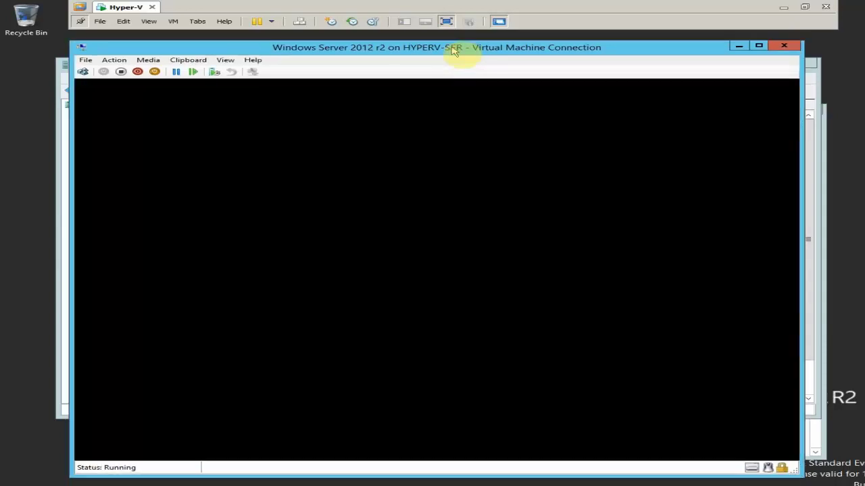
{"action": "left_click", "coordinate": [791, 47]}
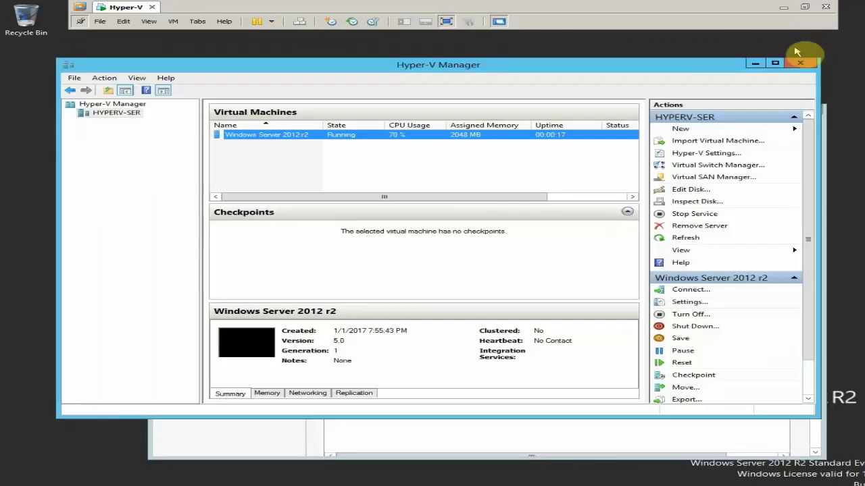
{"action": "left_click", "coordinate": [389, 166]}
{"action": "left_click", "coordinate": [388, 135]}
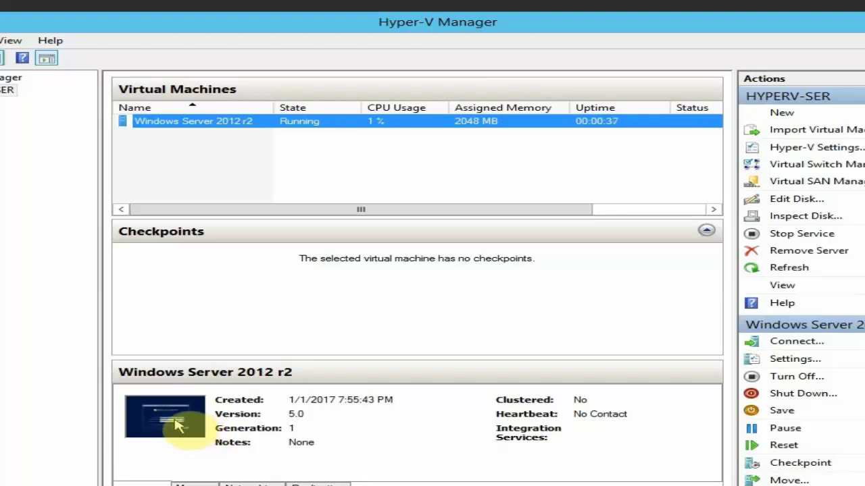
- Open the VM console, start Windows Setup, and pick Standard Evaluation (Server with a GUI)
{"action": "double_click", "coordinate": [176, 422]}
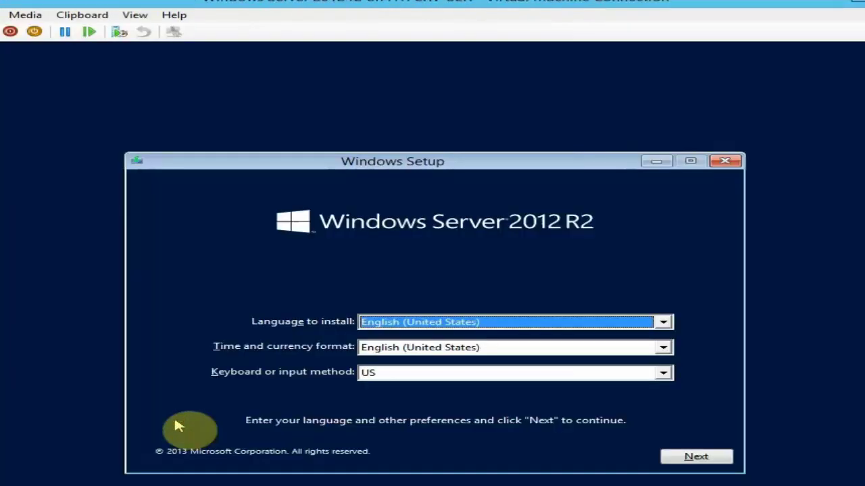
{"action": "left_click", "coordinate": [692, 458]}
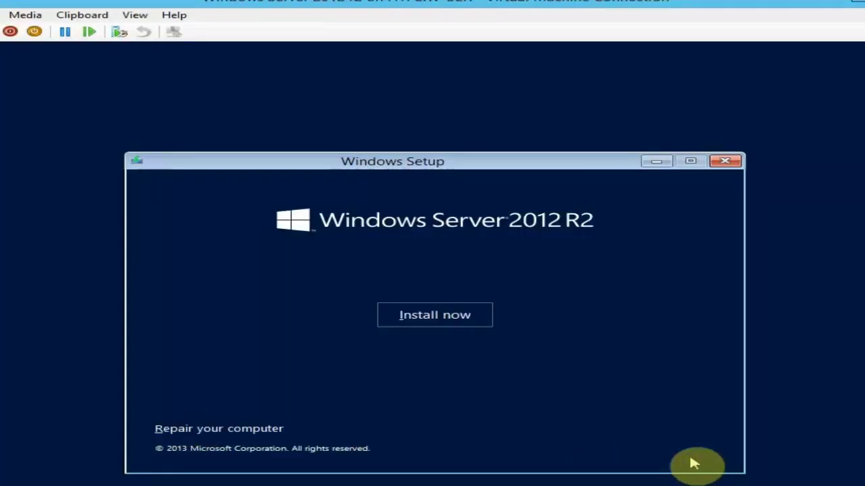
{"action": "left_click", "coordinate": [462, 323]}
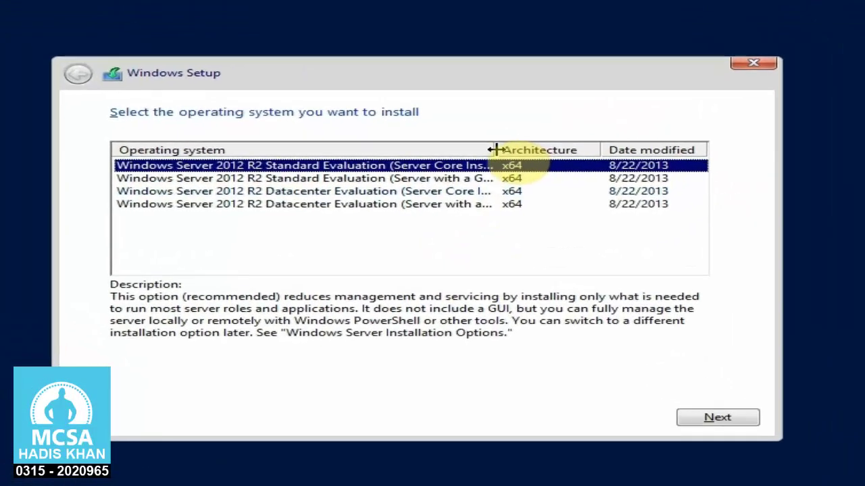
{"action": "left_click_drag", "start_coordinate": [460, 176], "coordinate": [532, 175]}
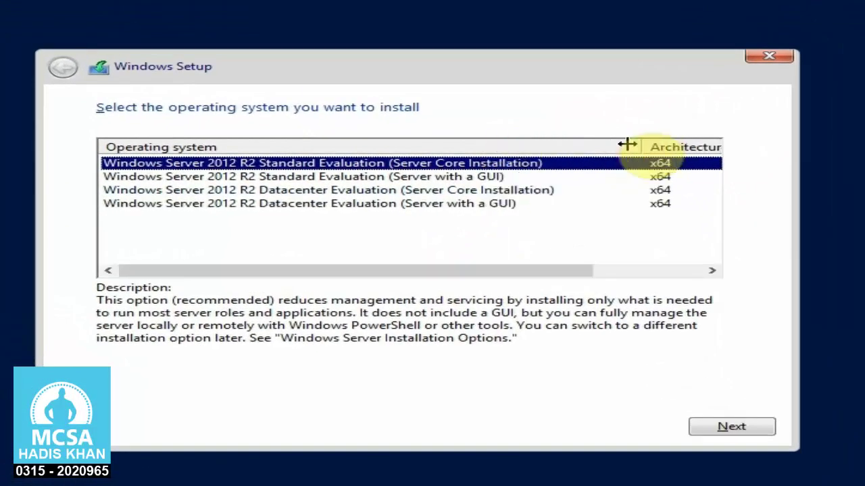
{"action": "left_click", "coordinate": [226, 177]}
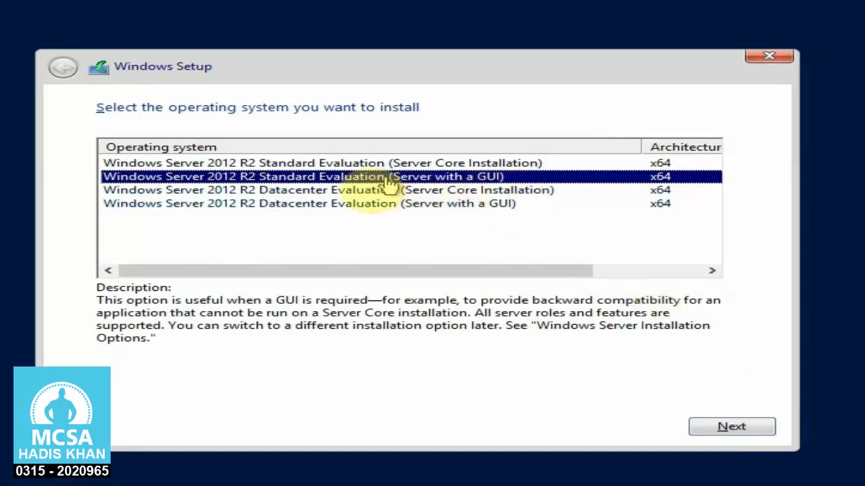
{"action": "left_click", "coordinate": [733, 426]}
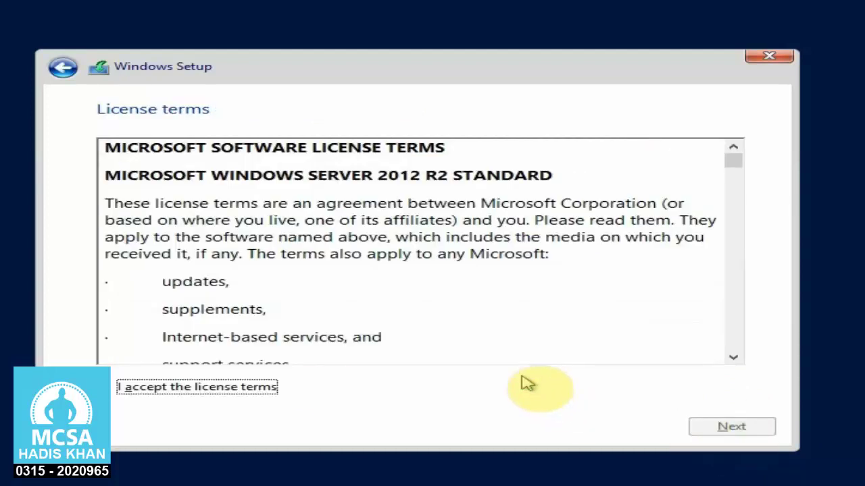
- Accept the license, create a 20480 MB partition, and install Windows on Drive 0 Partition 2
{"action": "left_click", "coordinate": [200, 386]}
{"action": "left_click", "coordinate": [698, 430]}
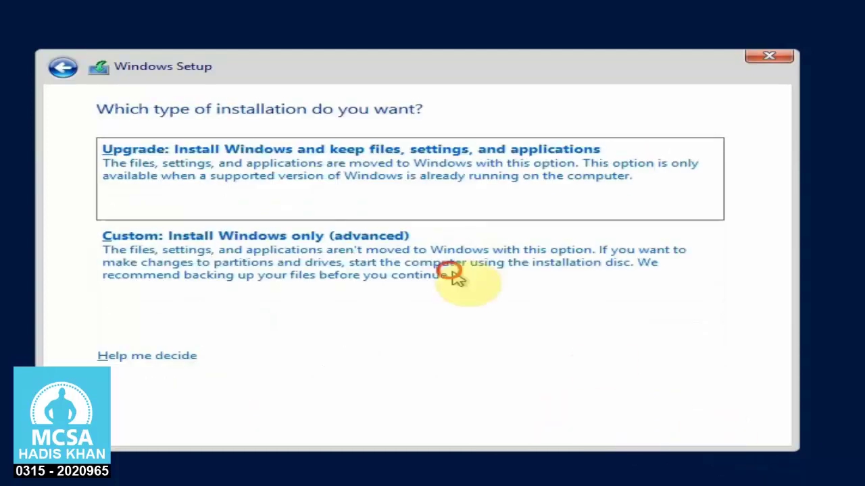
{"action": "left_click", "coordinate": [452, 273]}
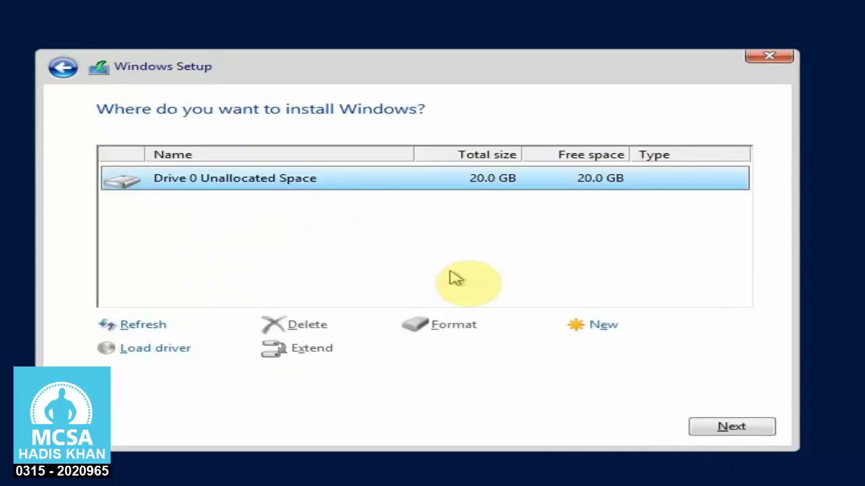
{"action": "left_click", "coordinate": [597, 325]}
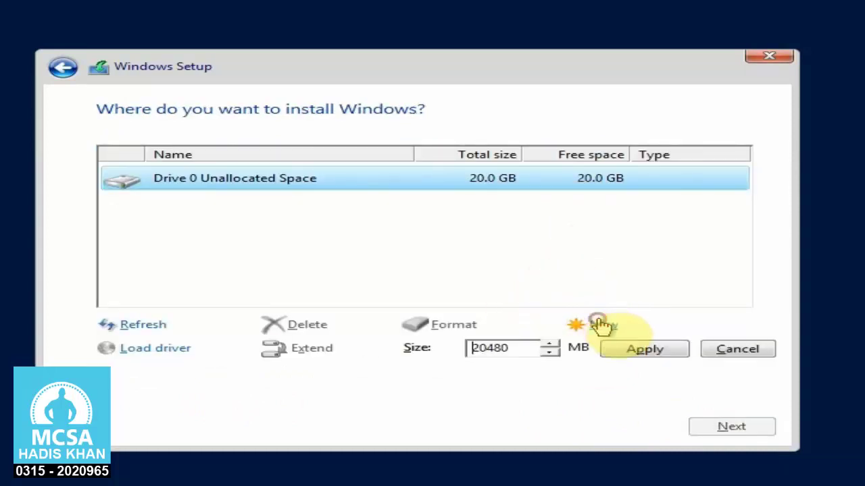
{"action": "left_click", "coordinate": [645, 351]}
{"action": "left_click", "coordinate": [586, 351]}
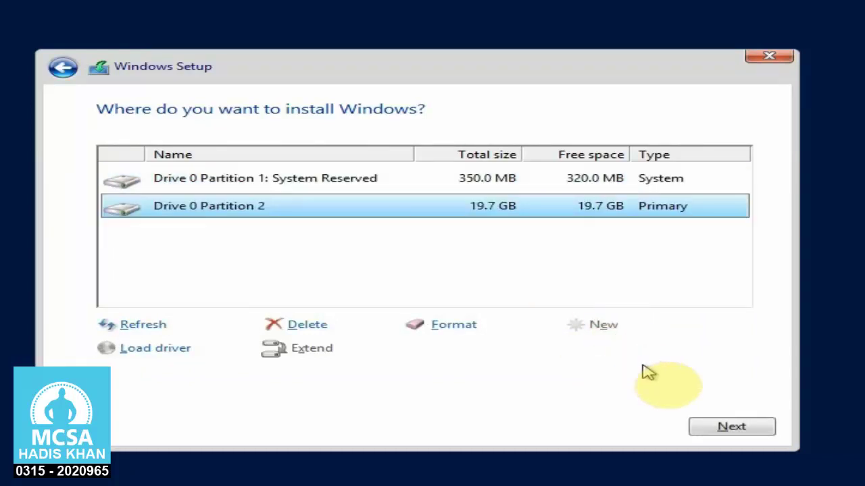
{"action": "left_click", "coordinate": [731, 428]}
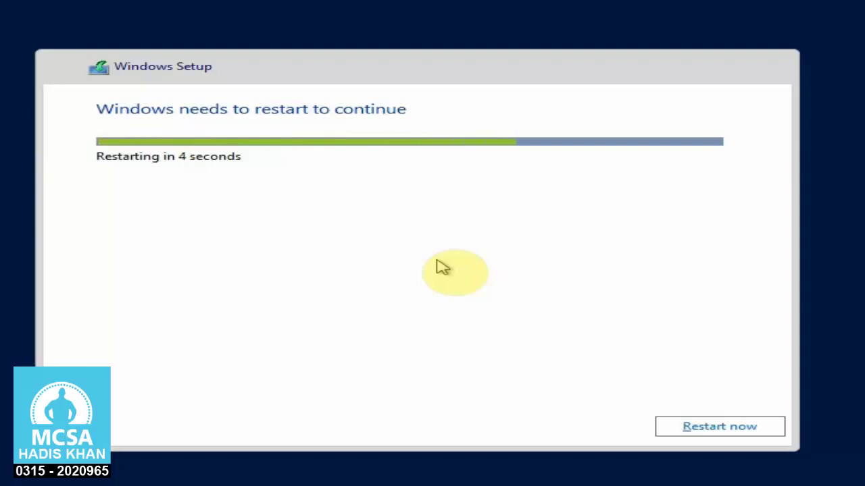
- Restart the guest and enter the Administrator password twice to complete setup
{"action": "left_click", "coordinate": [765, 432]}
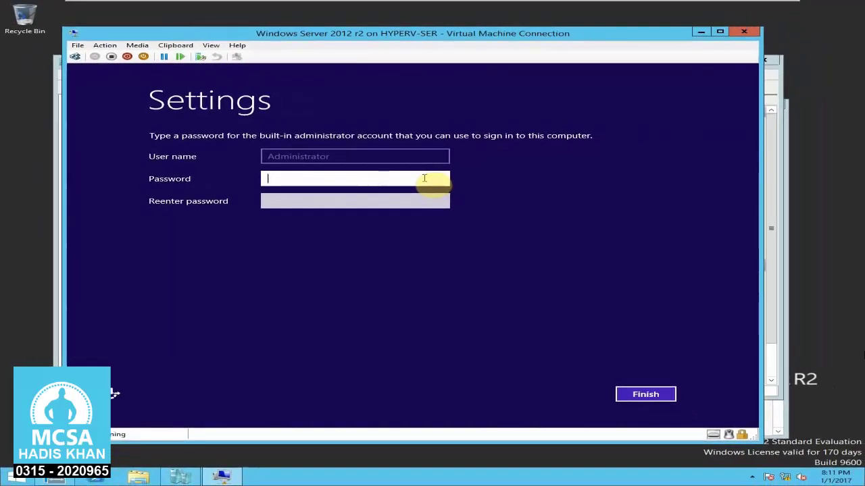
{"action": "key", "text": "Tab"}
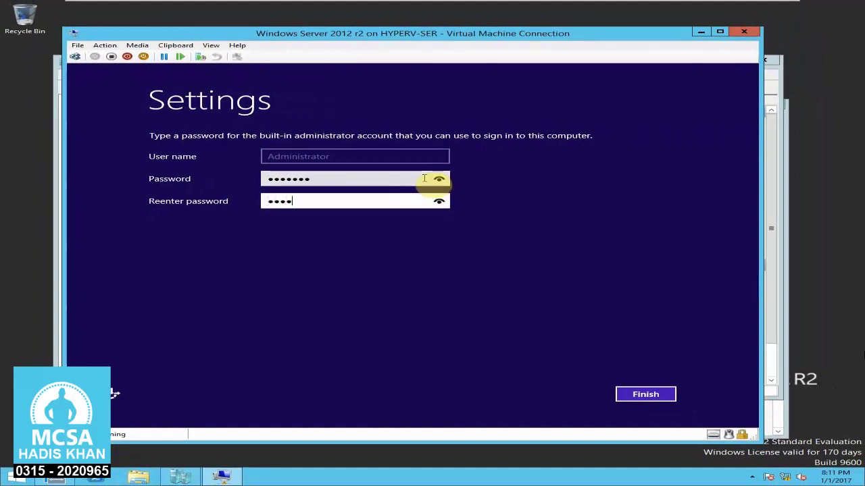
{"action": "key", "text": "Return"}
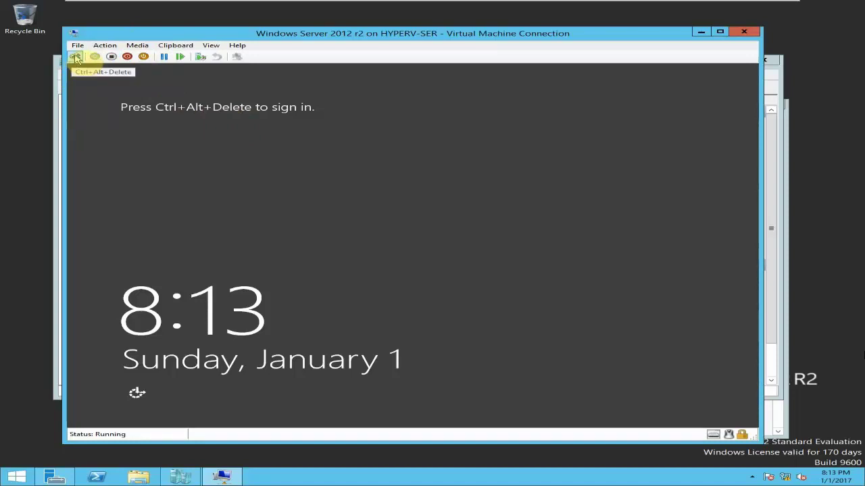
- Send Ctrl+Alt+Delete and sign in as Administrator with the account password
{"action": "left_click", "coordinate": [76, 58]}
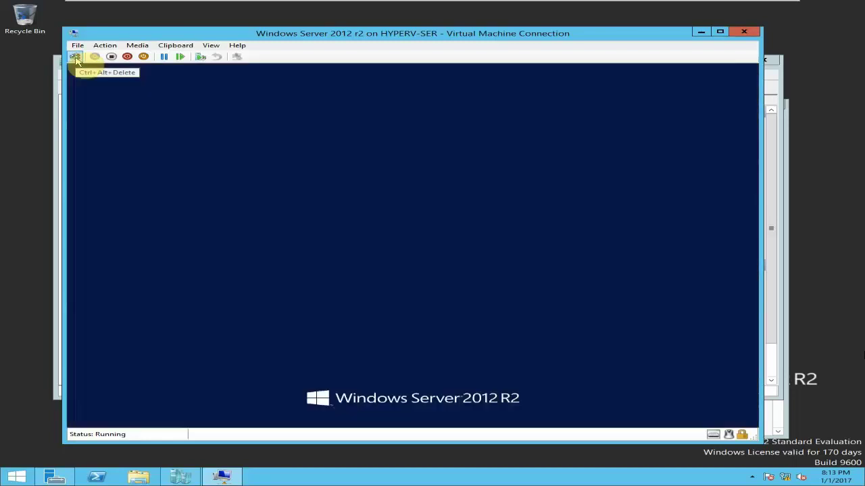
{"action": "left_click", "coordinate": [412, 228]}
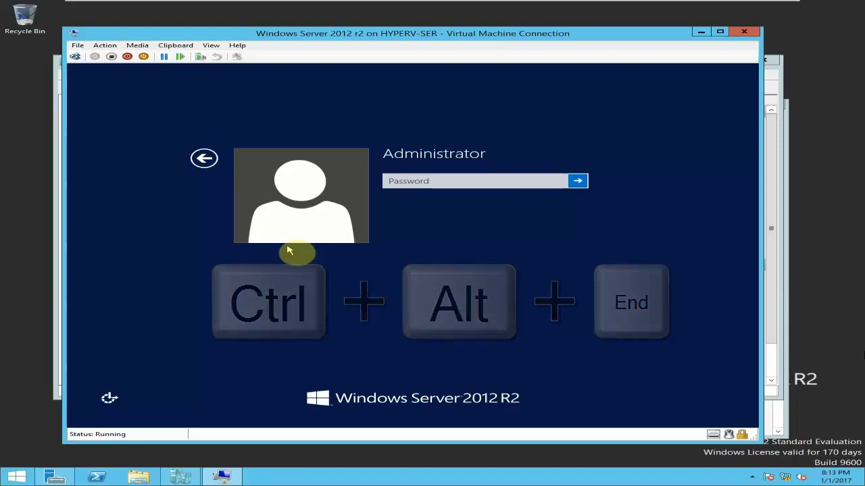
{"action": "left_click", "coordinate": [433, 183]}
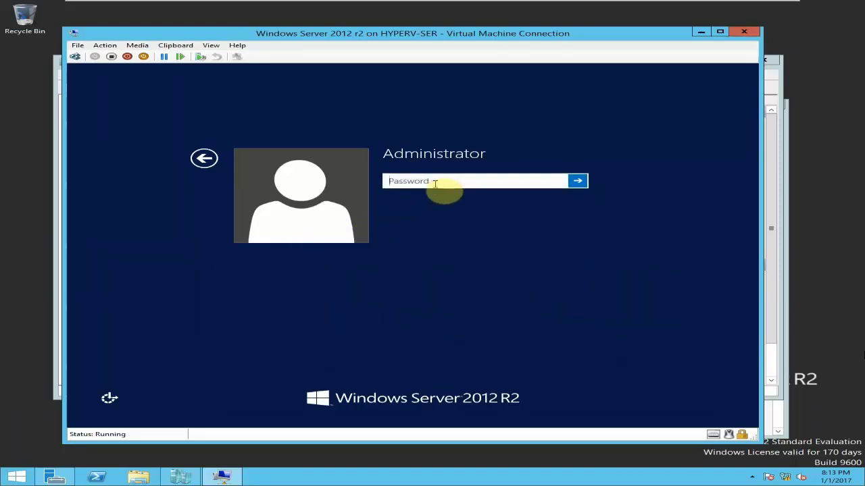
{"action": "key", "text": "Return"}
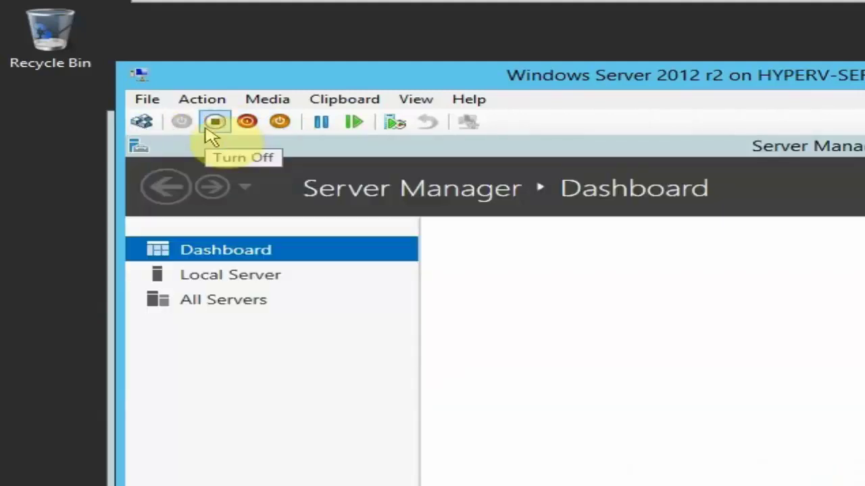
- Shut down the guest, confirm the shutdown, and close the connection window
{"action": "left_click", "coordinate": [247, 127]}
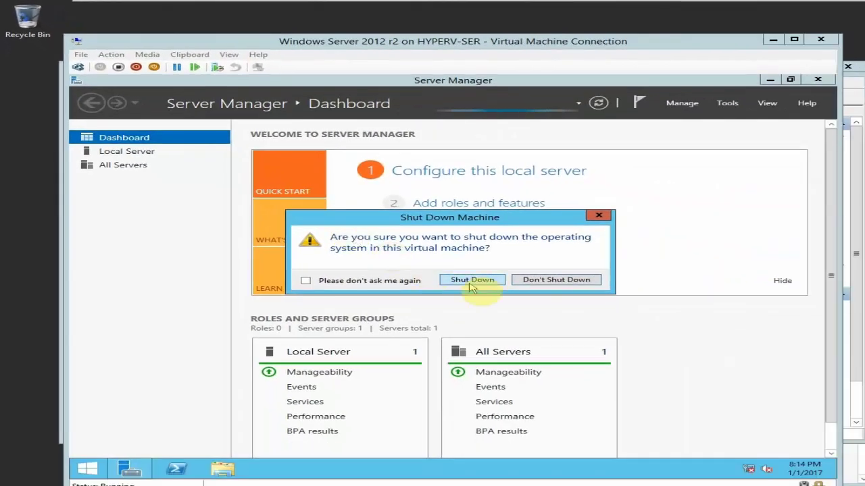
{"action": "left_click", "coordinate": [716, 424]}
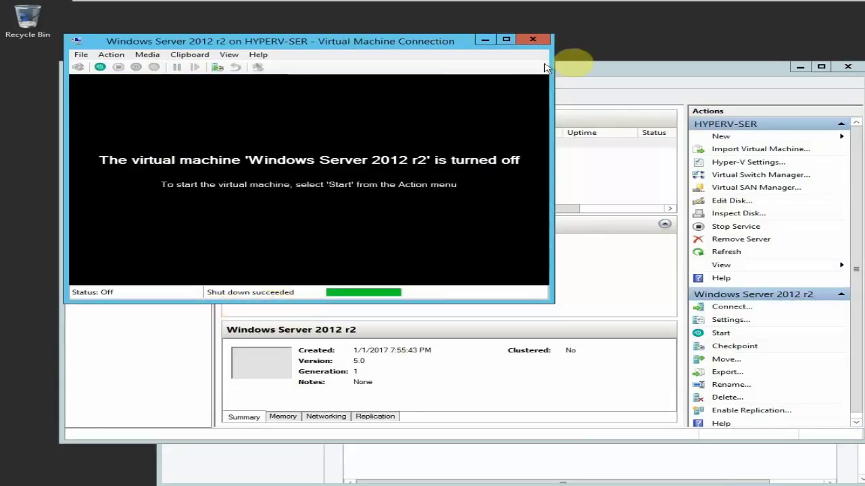
{"action": "left_click", "coordinate": [532, 40]}
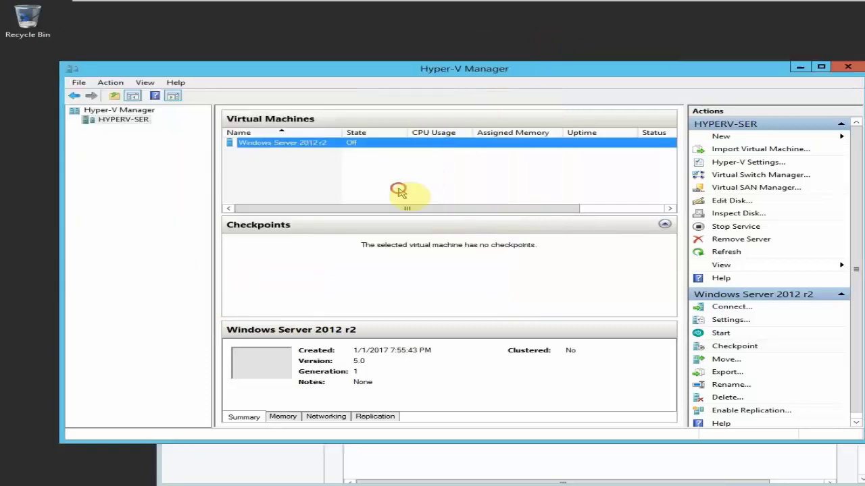
- Open Settings for Windows Server 2012 r2 and view its BIOS boot order and 2048 MB memory page
{"action": "left_click", "coordinate": [399, 191]}
{"action": "right_click", "coordinate": [344, 142]}
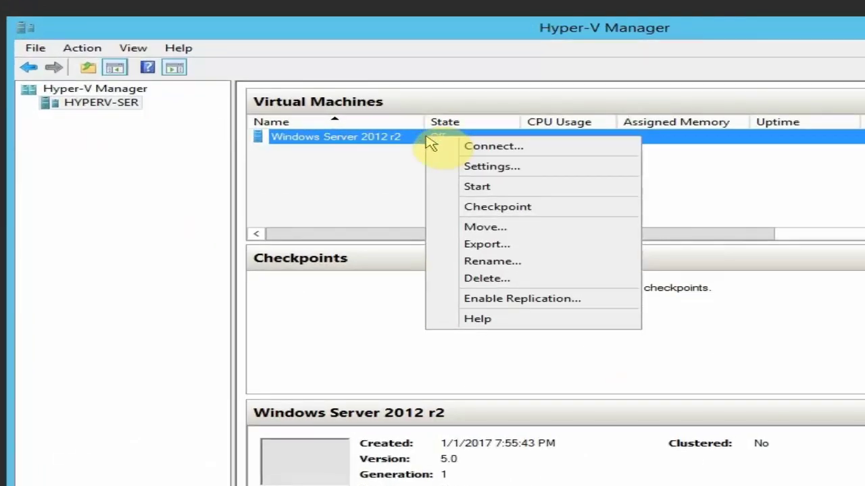
{"action": "left_click", "coordinate": [530, 169]}
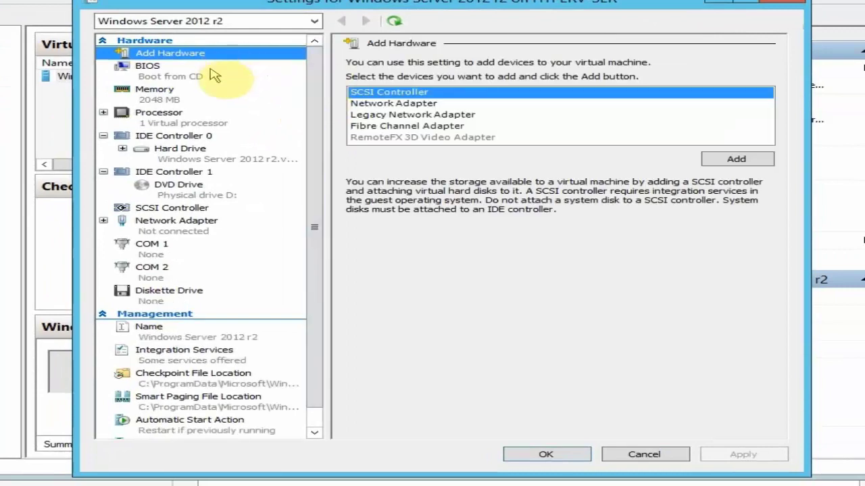
{"action": "left_click_drag", "start_coordinate": [315, 120], "coordinate": [344, 42]}
{"action": "left_click", "coordinate": [132, 71]}
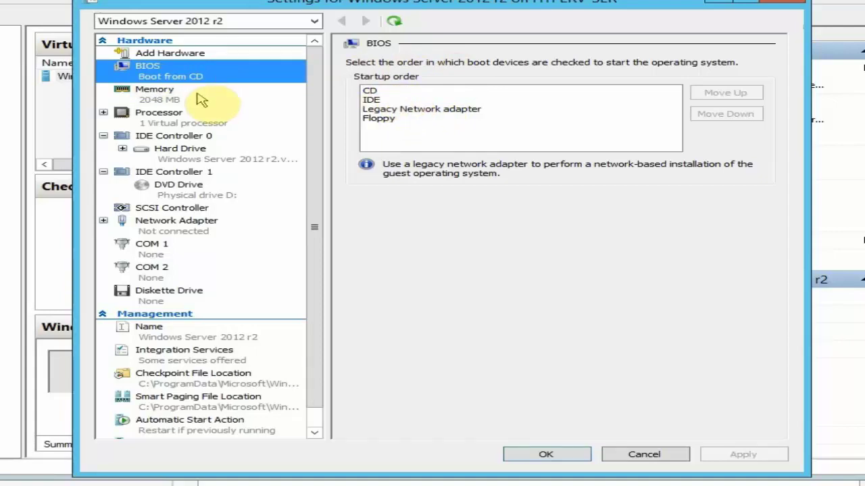
{"action": "left_click", "coordinate": [196, 98]}
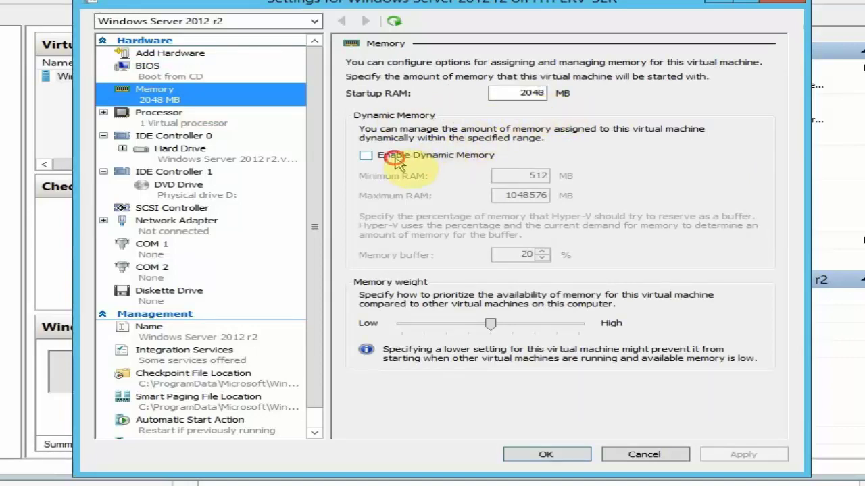
- Enable Dynamic Memory, set Maximum RAM to 2048 MB with 512 MB minimum, and apply
{"action": "left_click", "coordinate": [396, 158]}
{"action": "left_click", "coordinate": [526, 196]}
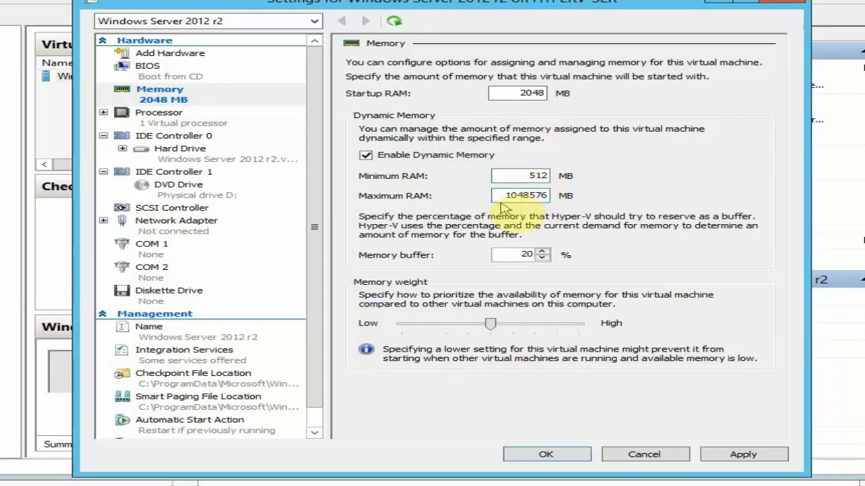
{"action": "double_click", "coordinate": [500, 196]}
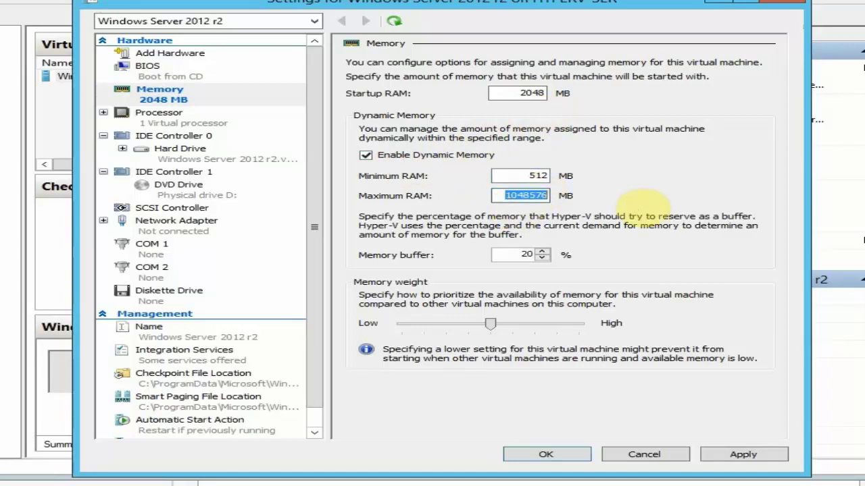
{"action": "type", "text": "2048"}
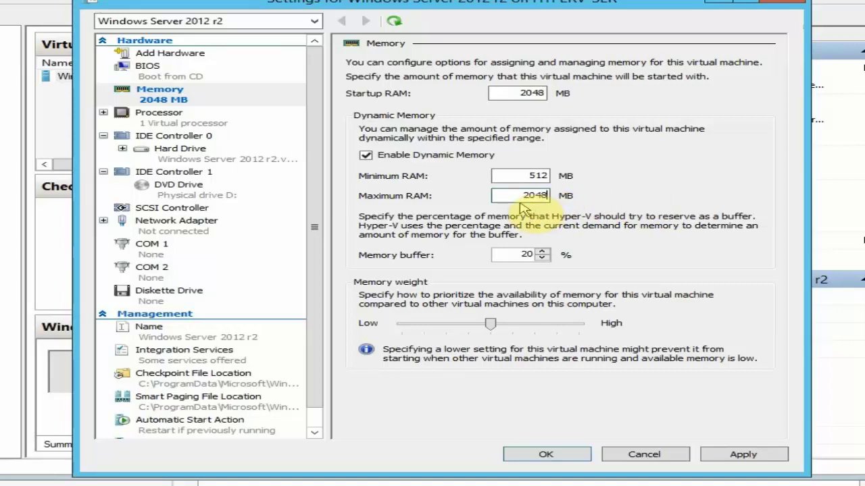
{"action": "key", "text": "BackSpace"}
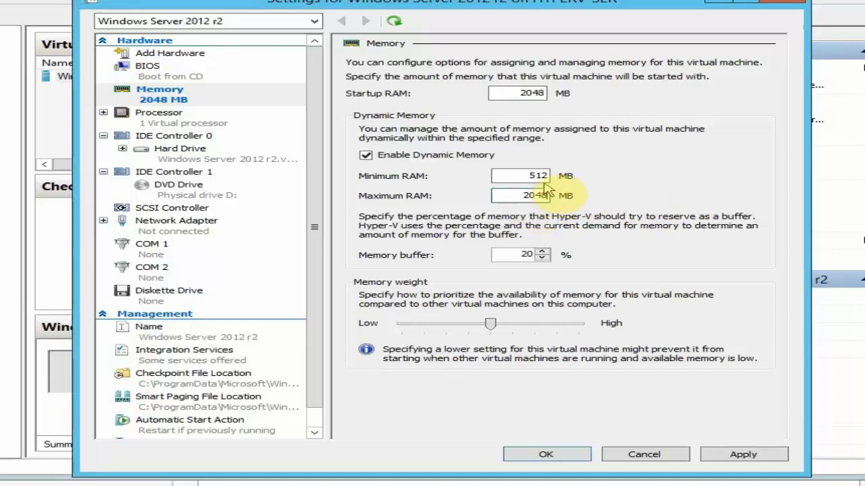
{"action": "left_click", "coordinate": [765, 456]}
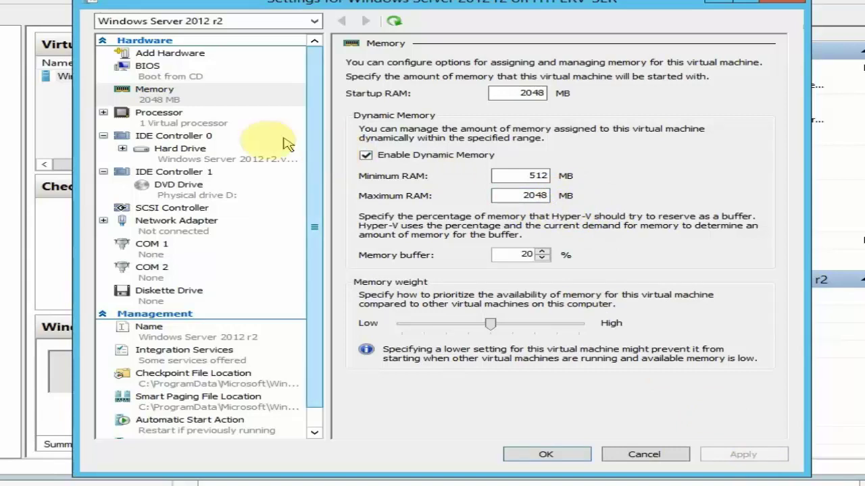
{"action": "left_click", "coordinate": [228, 123]}
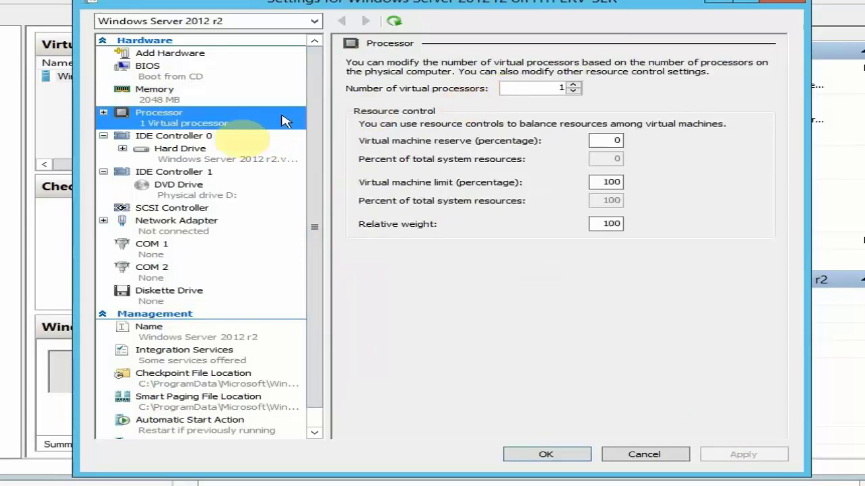
- Review the hard drive (IDE Controller 0) and DVD drive settings without changing them
{"action": "left_click", "coordinate": [212, 155]}
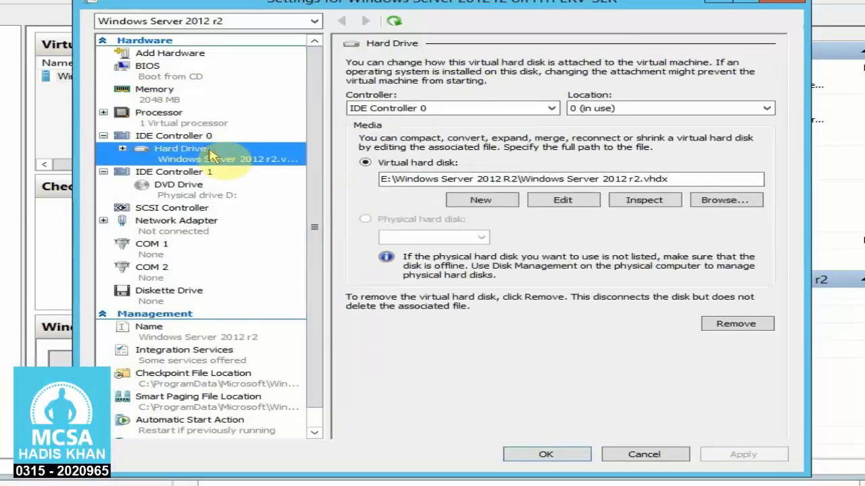
{"action": "left_click", "coordinate": [401, 109]}
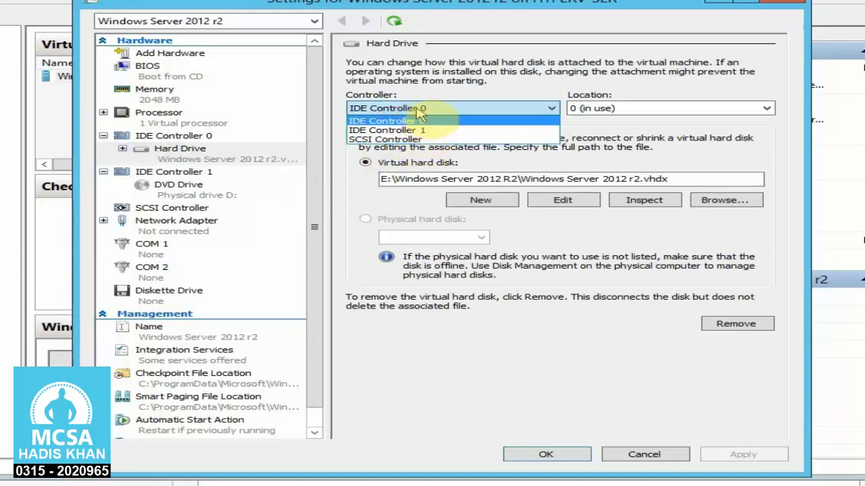
{"action": "left_click", "coordinate": [409, 120]}
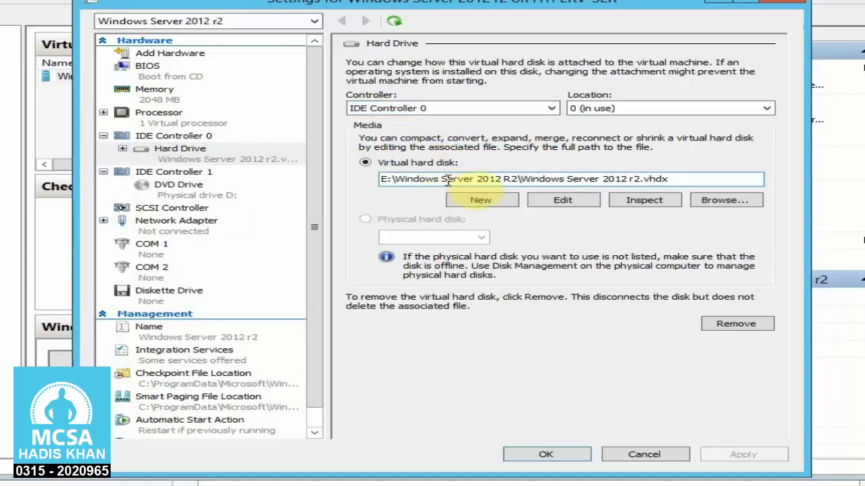
{"action": "left_click", "coordinate": [186, 175]}
{"action": "left_click", "coordinate": [194, 193]}
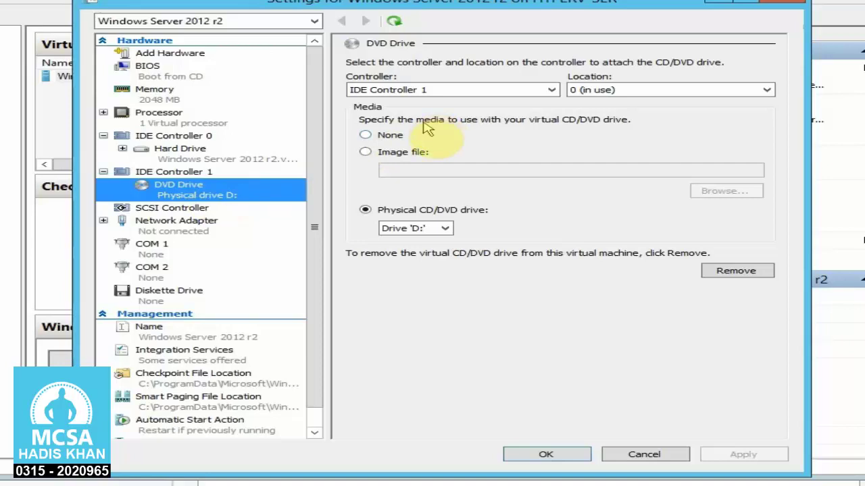
{"action": "left_click", "coordinate": [442, 229]}
{"action": "left_click", "coordinate": [442, 233]}
- Leave the network adapter Not connected and cancel the VM Settings dialog
{"action": "left_click", "coordinate": [210, 230]}
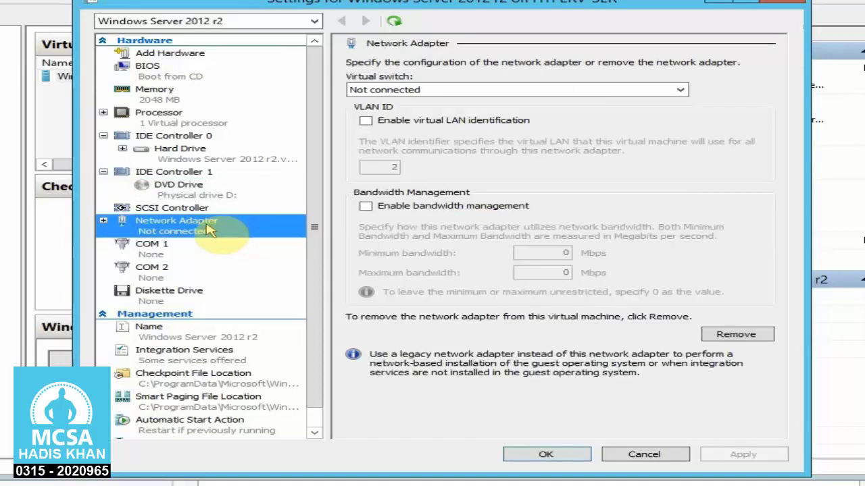
{"action": "left_click", "coordinate": [449, 91]}
{"action": "left_click", "coordinate": [448, 93]}
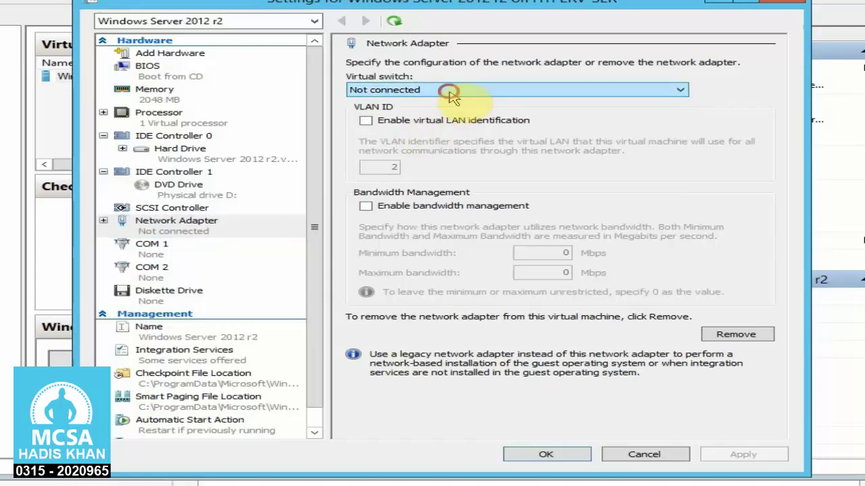
{"action": "left_click", "coordinate": [449, 91]}
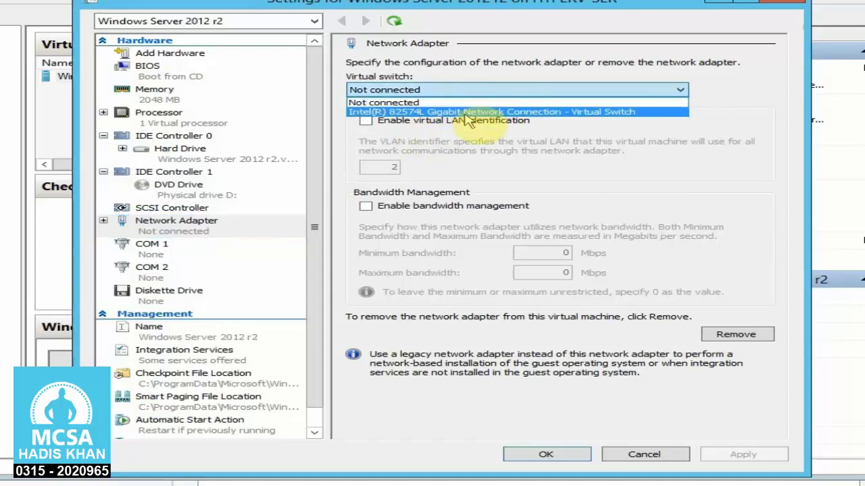
{"action": "left_click", "coordinate": [459, 102]}
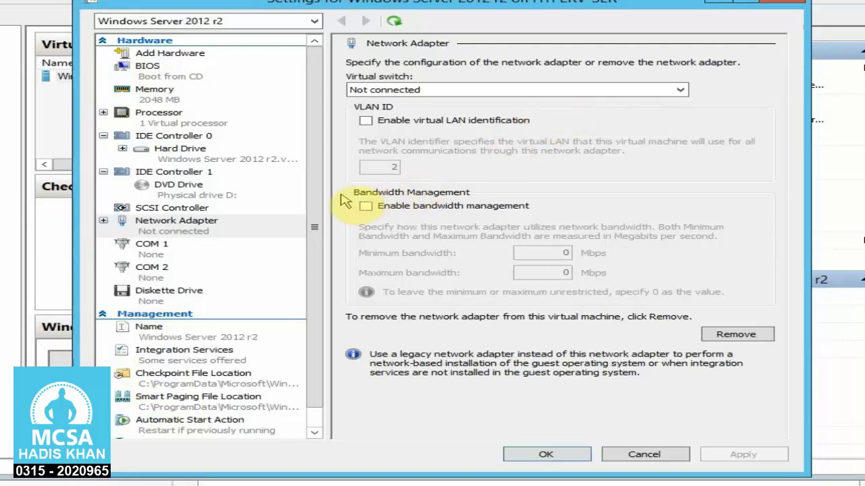
{"action": "scroll", "coordinate": [318, 310], "scroll_direction": "down", "scroll_amount": 1}
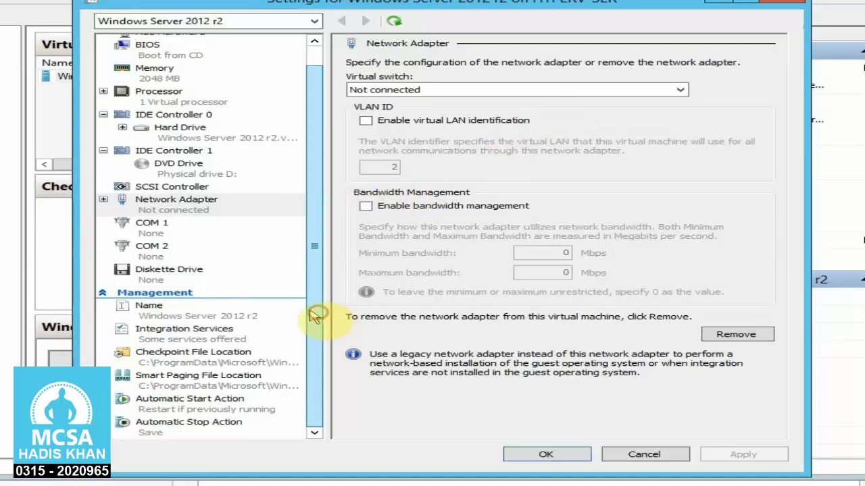
{"action": "left_click", "coordinate": [666, 458]}
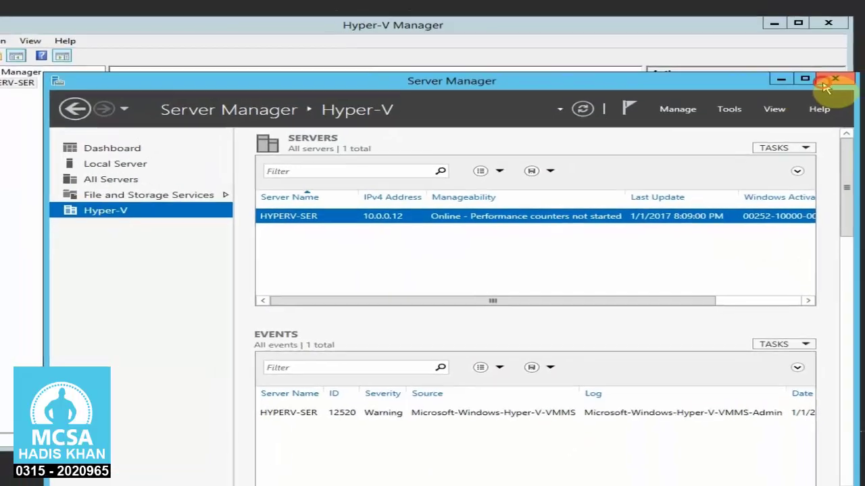
- Close Server Manager and connect to the Windows Server 2012 r2 VM
{"action": "left_click", "coordinate": [861, 42]}
{"action": "left_click", "coordinate": [341, 185]}
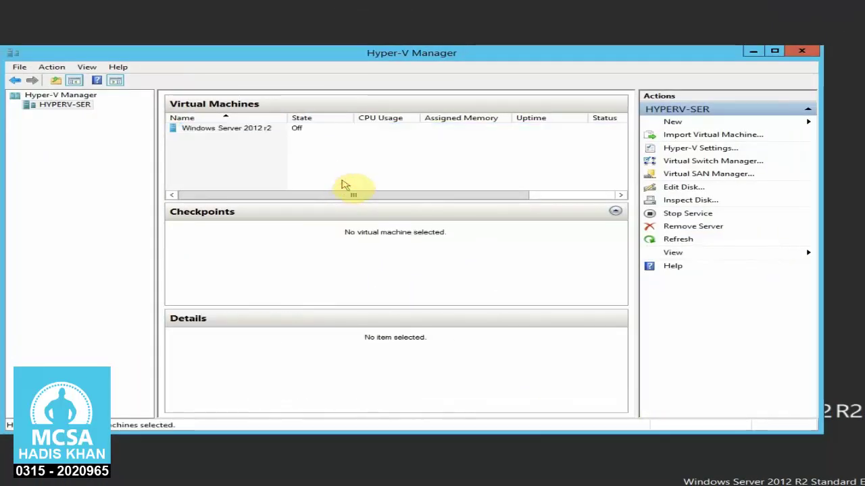
{"action": "left_click", "coordinate": [294, 129]}
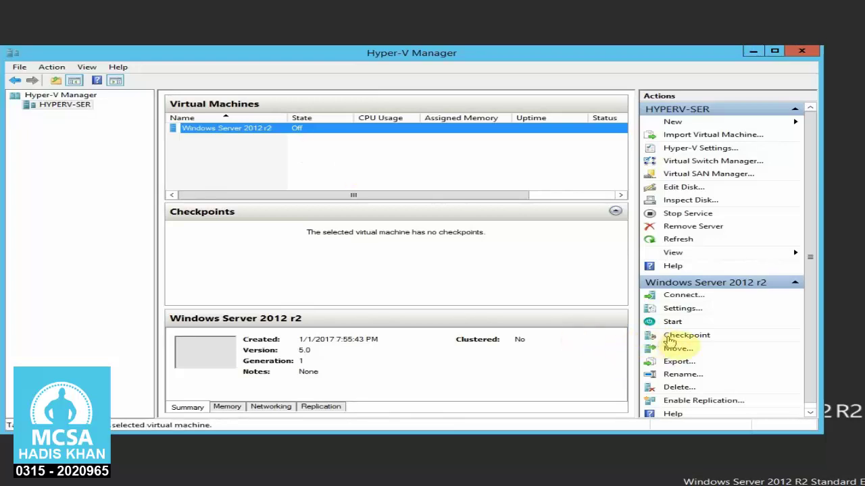
{"action": "right_click", "coordinate": [272, 129]}
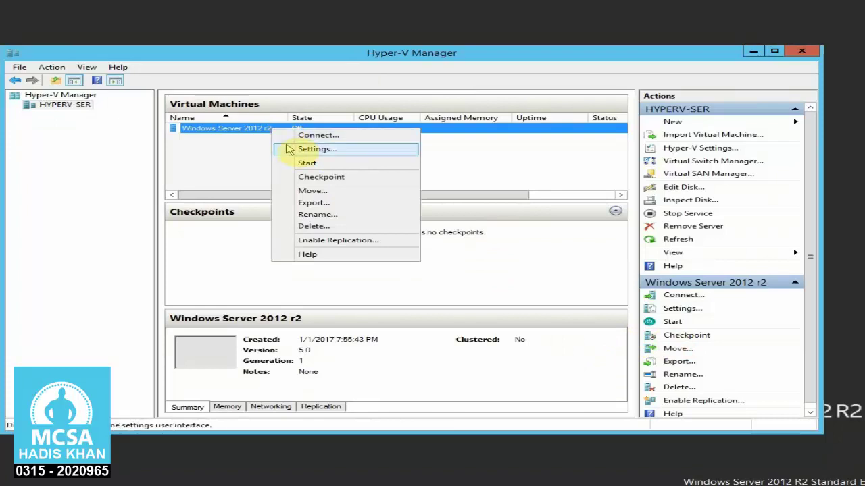
{"action": "left_click", "coordinate": [289, 139]}
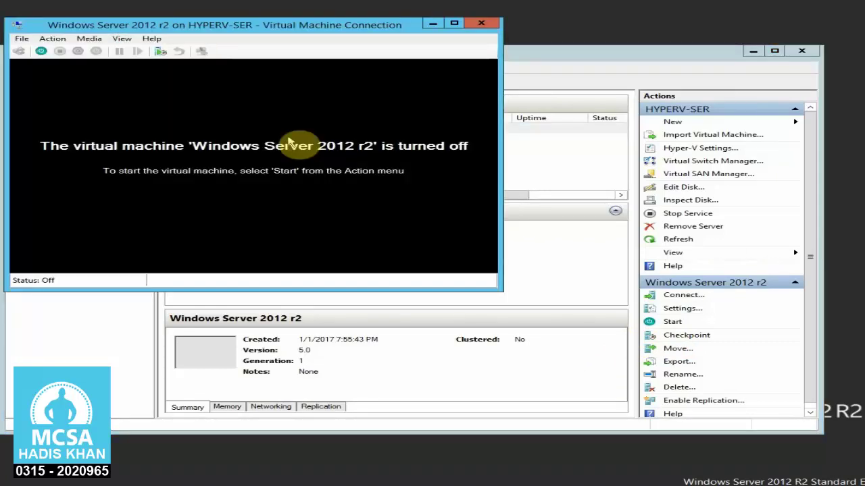
- Start the VM and sign in to the guest desktop with the account password
{"action": "left_click", "coordinate": [41, 50]}
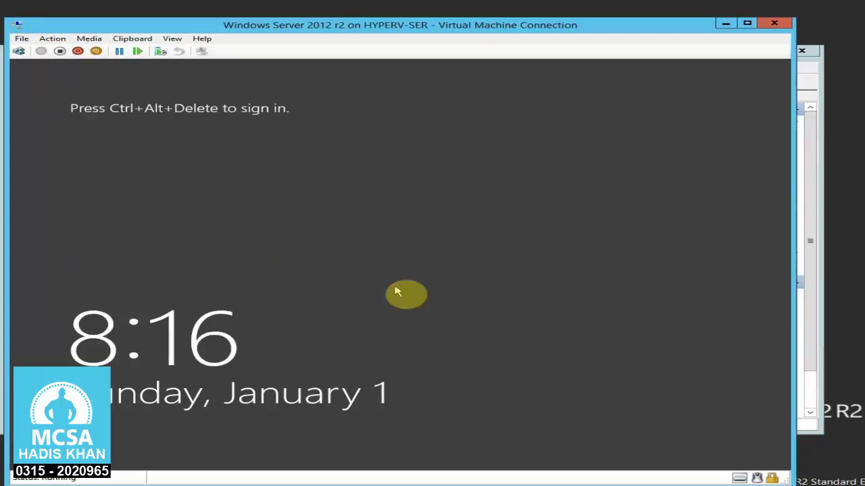
{"action": "key", "text": "ctrl+alt+End"}
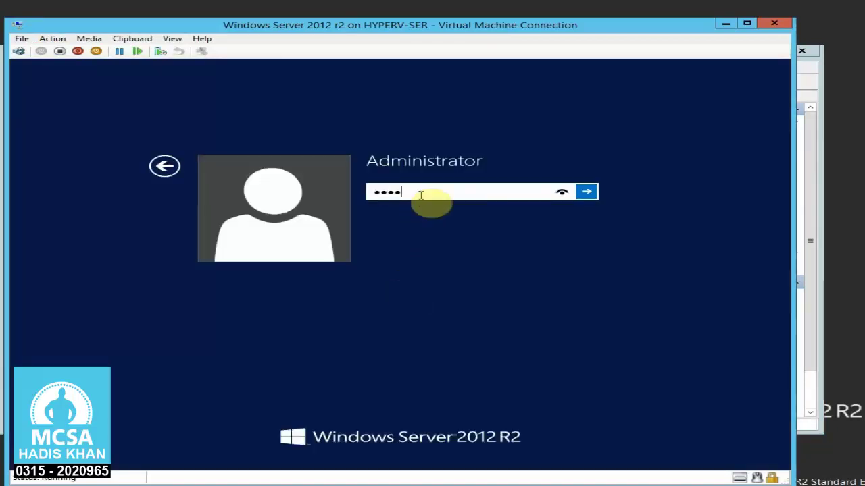
{"action": "key", "text": "Return"}
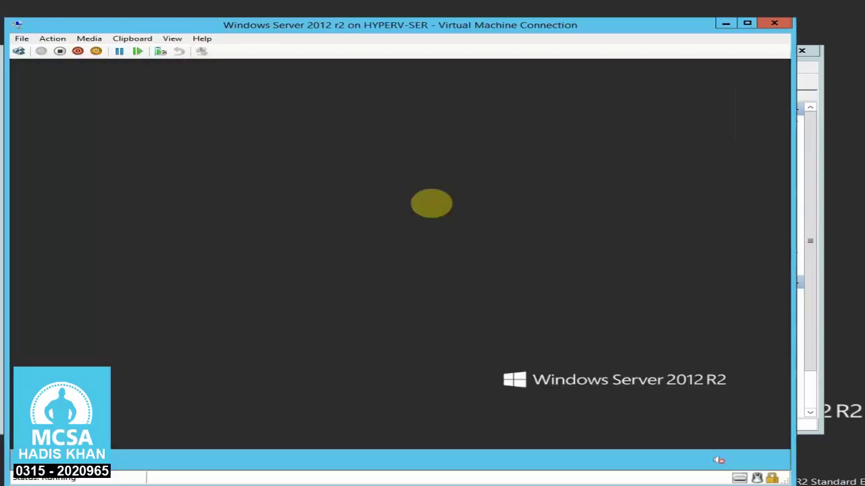
{"action": "left_click_drag", "start_coordinate": [663, 32], "coordinate": [645, 21]}
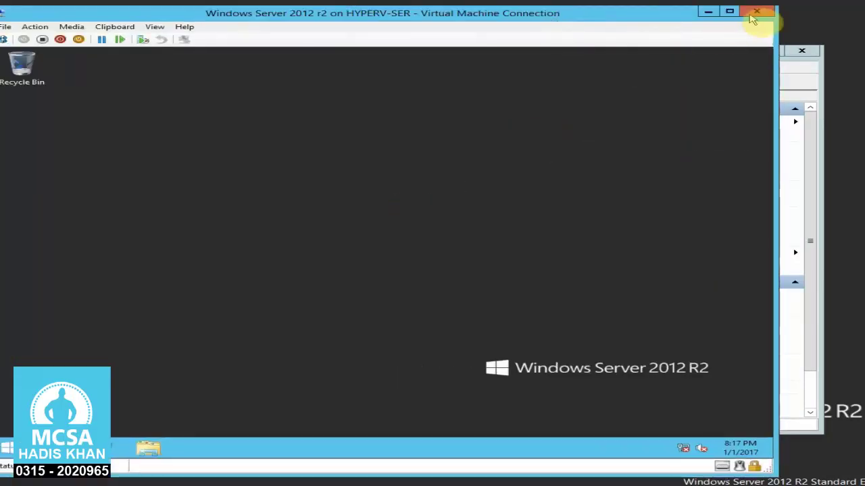
{"action": "left_click", "coordinate": [511, 214]}
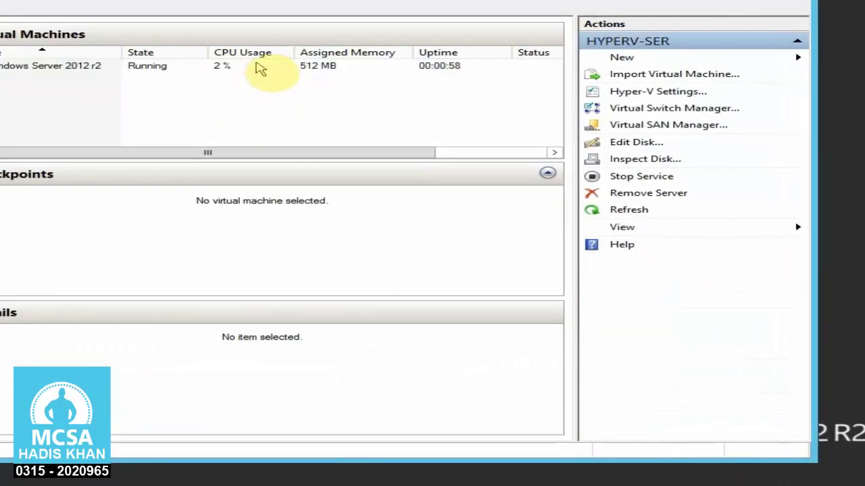
- Create a checkpoint of the running Windows Server 2012 r2 VM from the Actions pane
{"action": "left_click", "coordinate": [260, 67]}
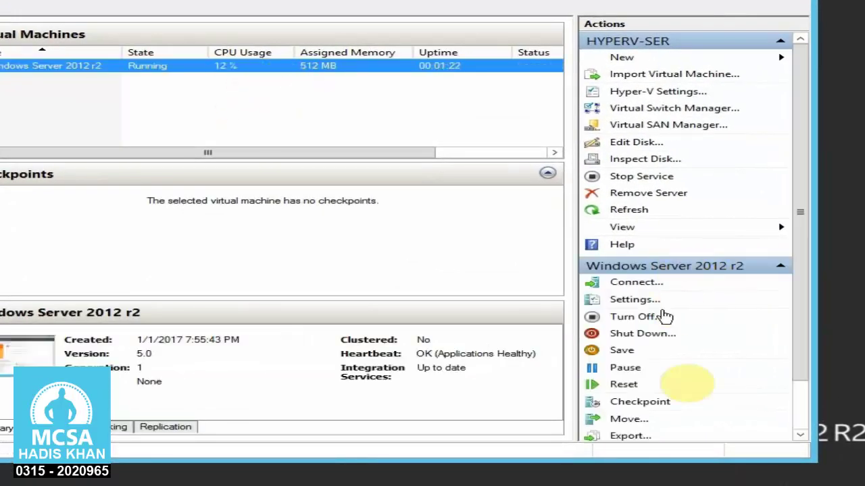
{"action": "scroll", "coordinate": [809, 364], "scroll_direction": "down", "scroll_amount": 3}
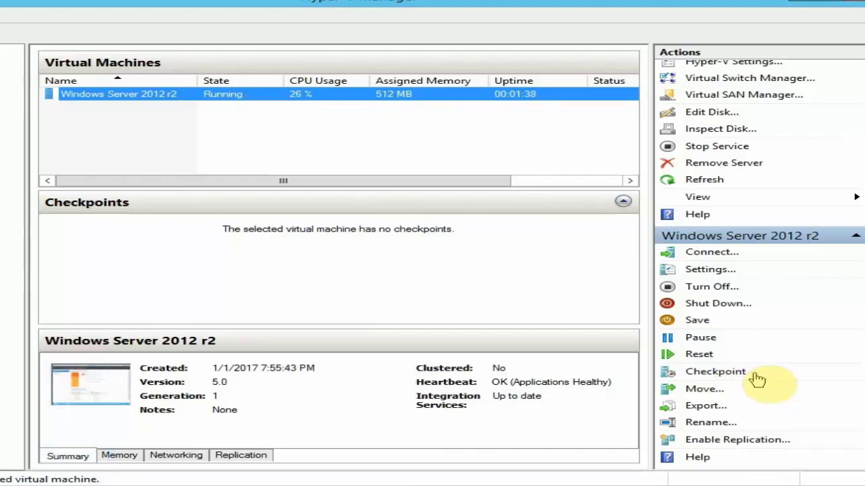
{"action": "left_click", "coordinate": [716, 371]}
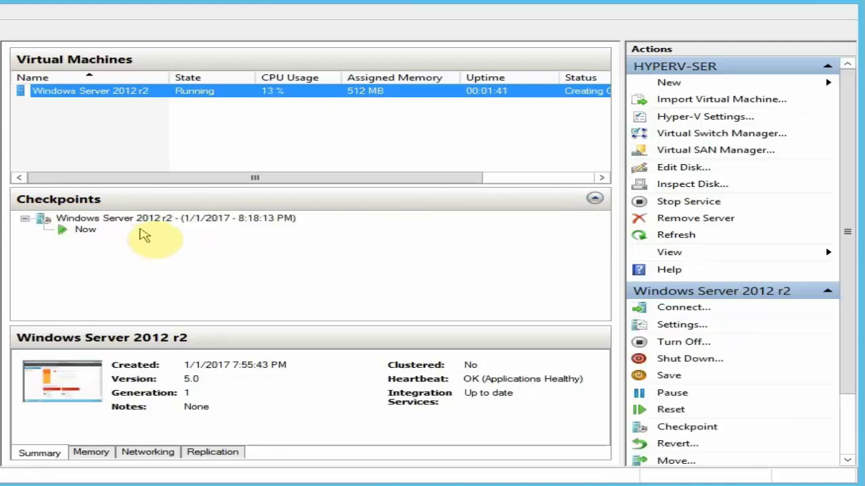
- Connect to the running VM and create four New folder icons on the guest desktop
{"action": "left_click", "coordinate": [203, 223]}
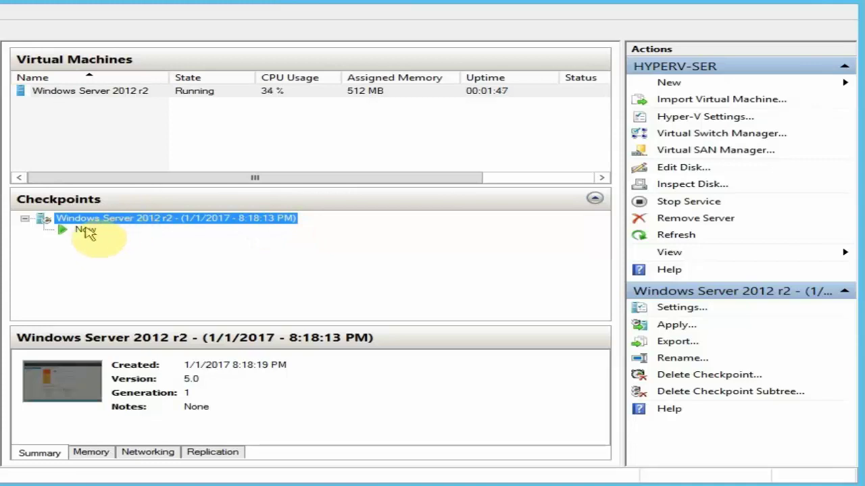
{"action": "left_click", "coordinate": [86, 231]}
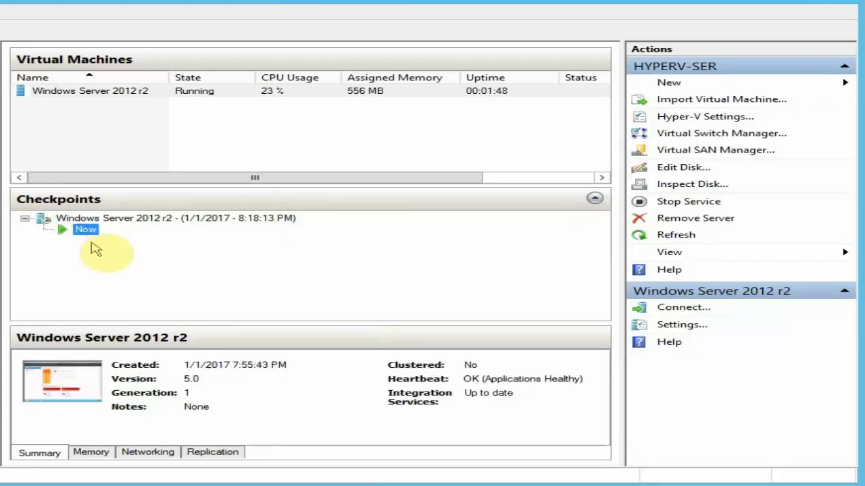
{"action": "double_click", "coordinate": [79, 388]}
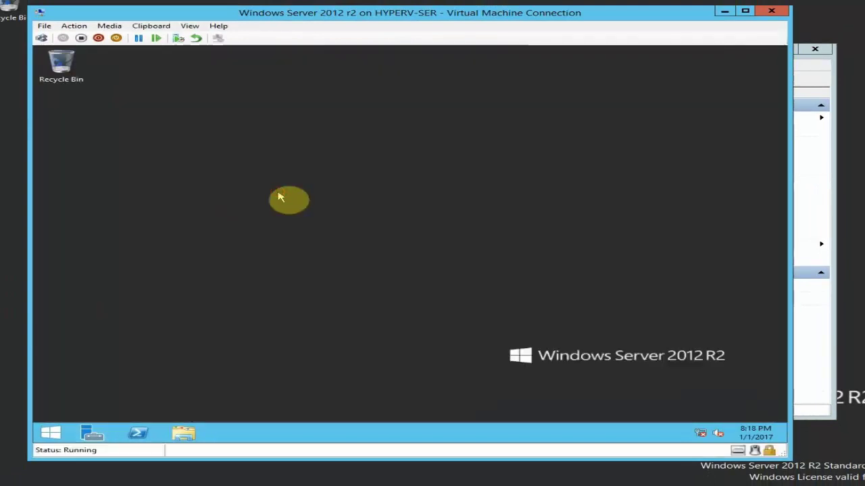
{"action": "key", "text": "ctrl+shift+n"}
{"action": "left_click", "coordinate": [290, 210]}
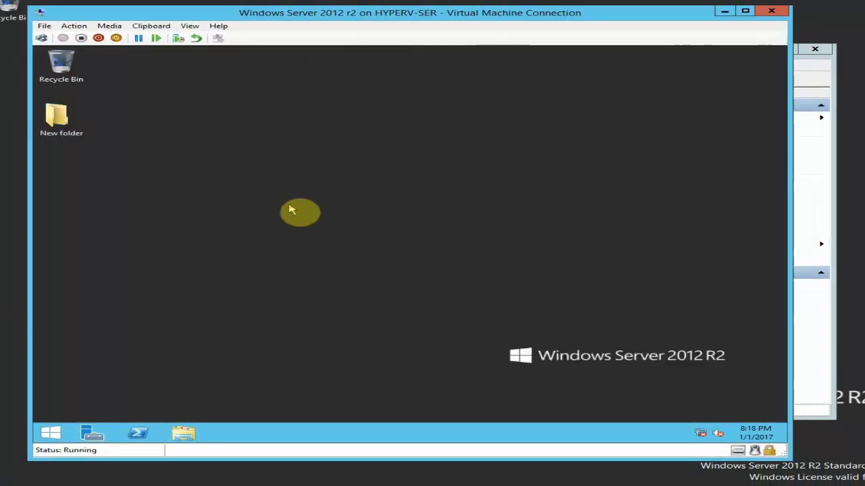
{"action": "key", "text": "ctrl+shift+n"}
{"action": "key", "text": "ctrl+shift+n"}
{"action": "key", "text": "ctrl+shift+n"}
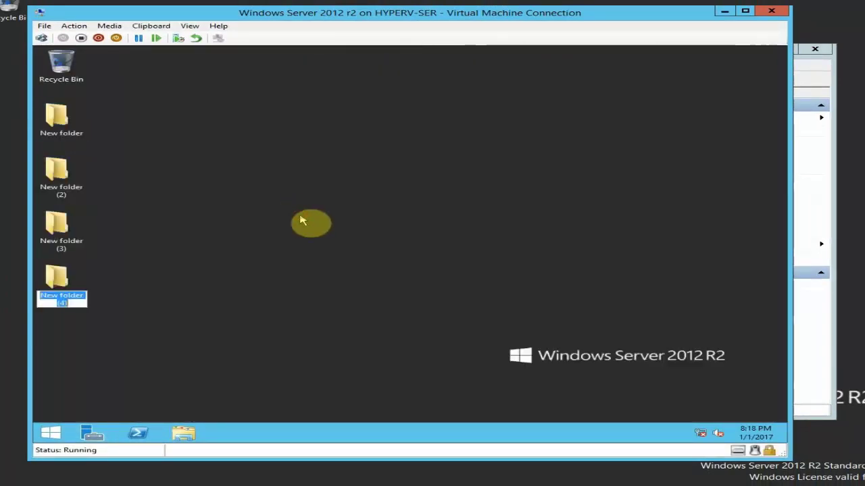
{"action": "left_click", "coordinate": [302, 221]}
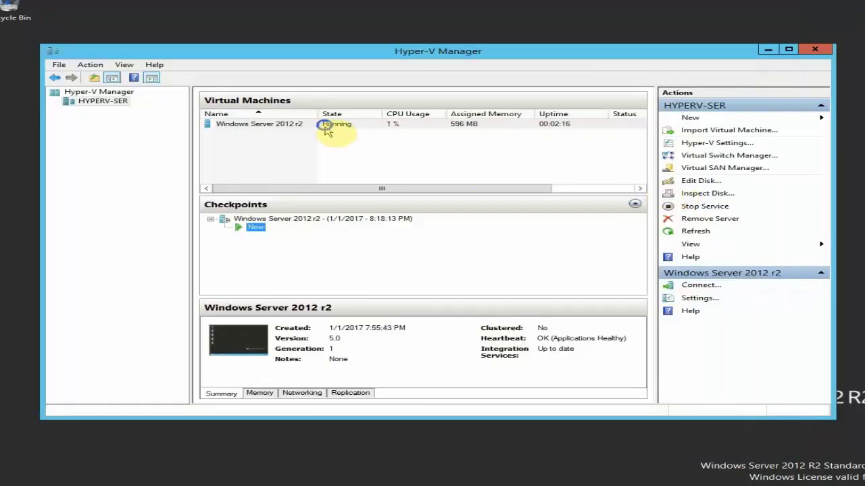
- Take a second checkpoint (8:18:59 PM) of the running VM and open its context menu
{"action": "right_click", "coordinate": [328, 129]}
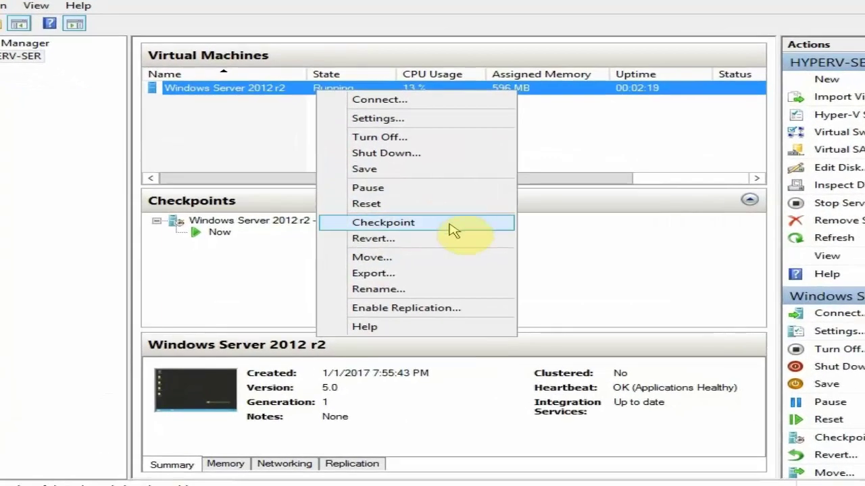
{"action": "left_click", "coordinate": [451, 229]}
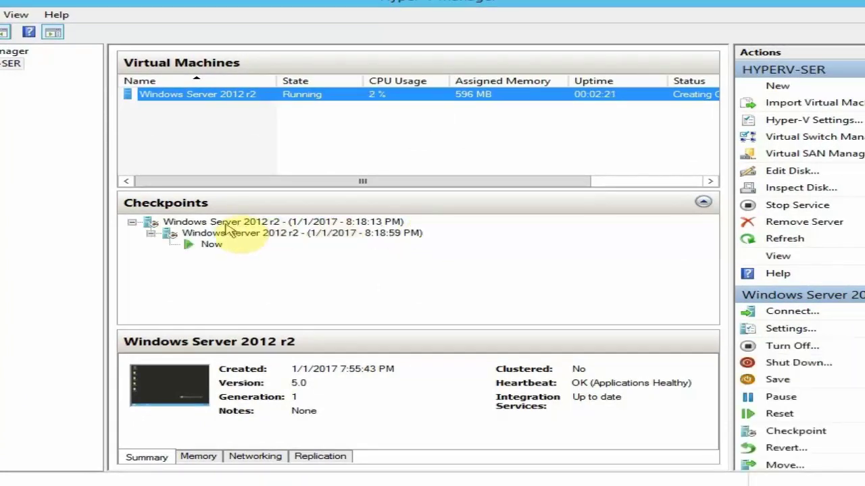
{"action": "left_click", "coordinate": [269, 235]}
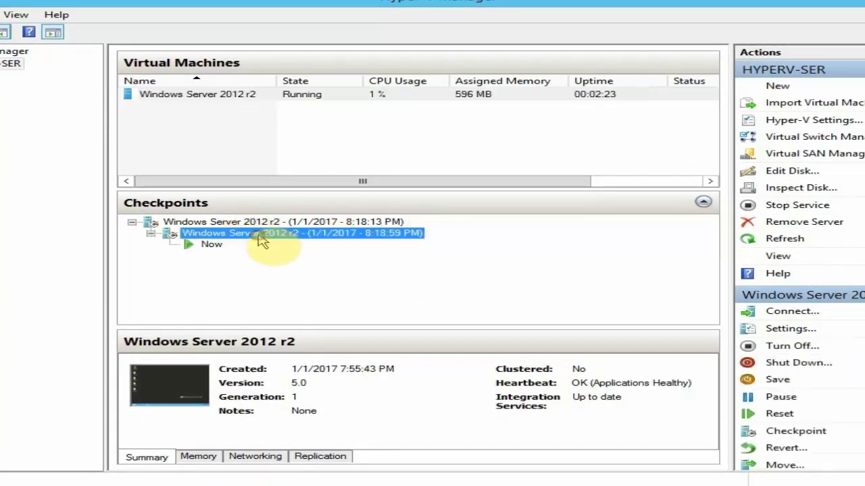
{"action": "right_click", "coordinate": [297, 241]}
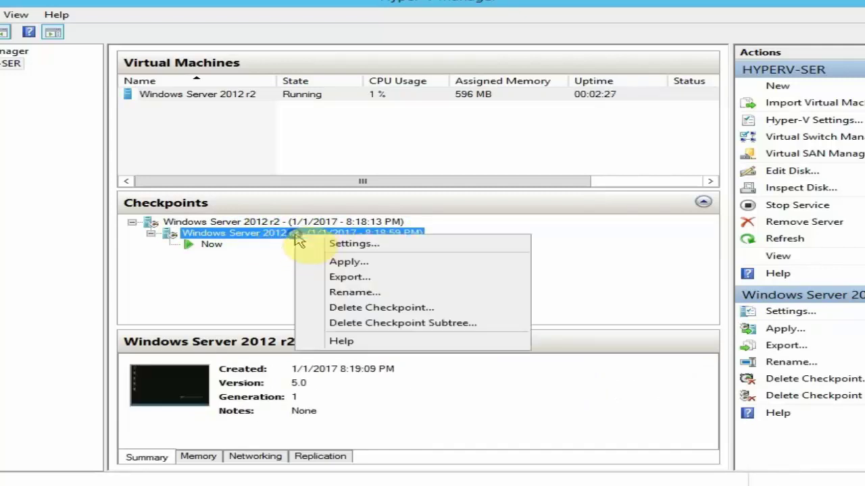
- Rename the 8:18:59 PM checkpoint to 'Win Server with Folders'
{"action": "left_click", "coordinate": [330, 293]}
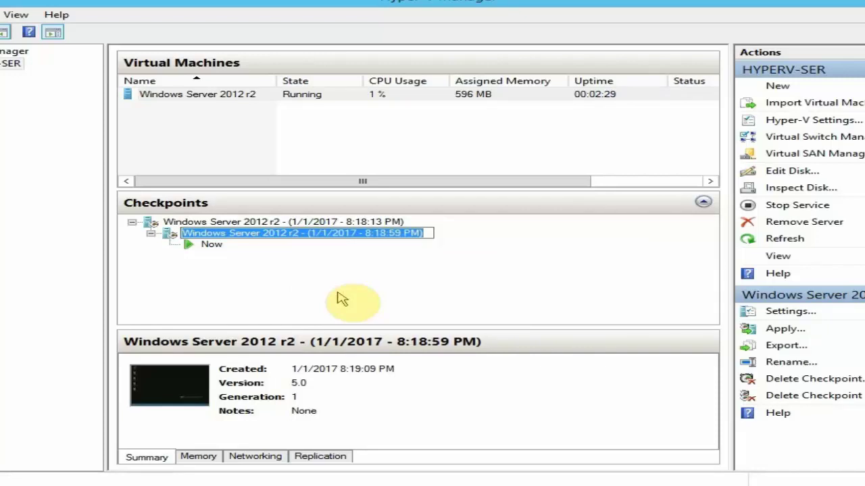
{"action": "type", "text": "Windowser "}
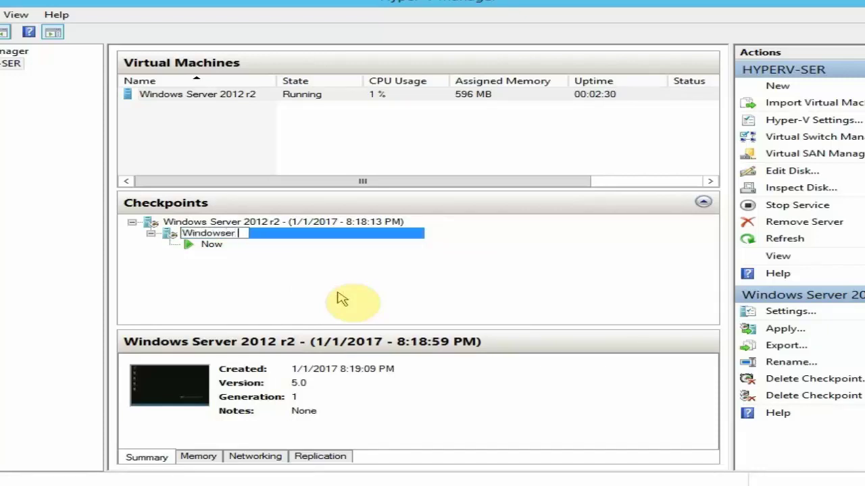
{"action": "type", "text": "Server 2"}
{"action": "key", "text": "ctrl+a"}
{"action": "key", "text": "BackSpace"}
{"action": "type", "text": "W"}
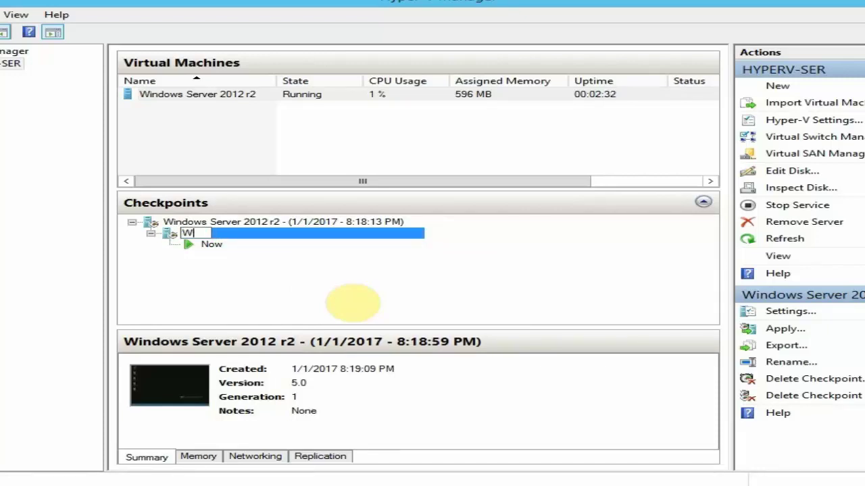
{"action": "type", "text": "in Server with Folders"}
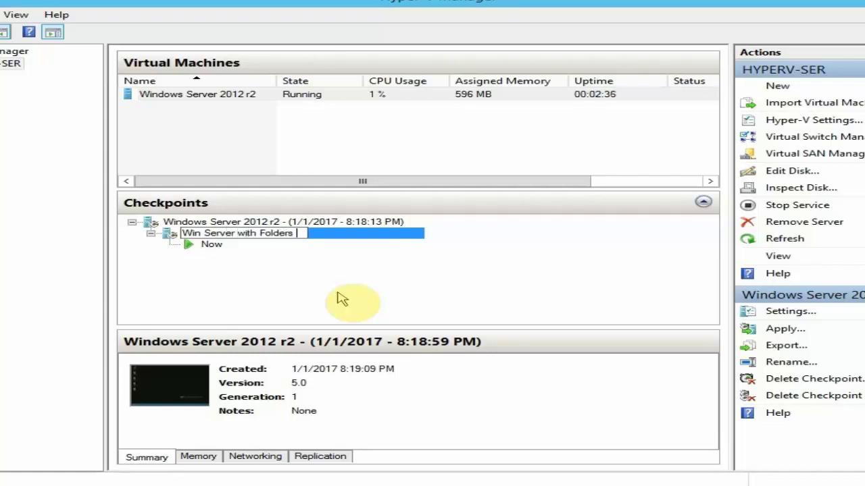
{"action": "key", "text": "Return"}
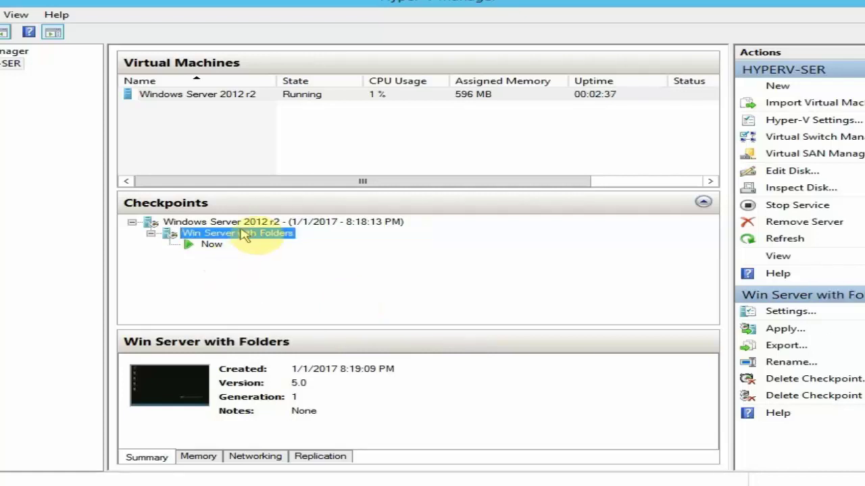
- Rename the top checkpoint to 'Fresh'
{"action": "left_click", "coordinate": [260, 223]}
{"action": "right_click", "coordinate": [244, 223]}
{"action": "left_click", "coordinate": [267, 282]}
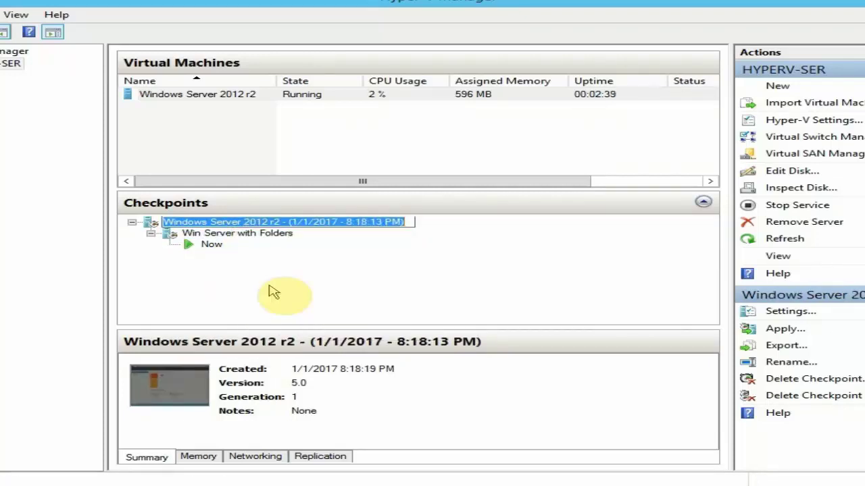
{"action": "type", "text": "Fresh"}
{"action": "key", "text": "Return"}
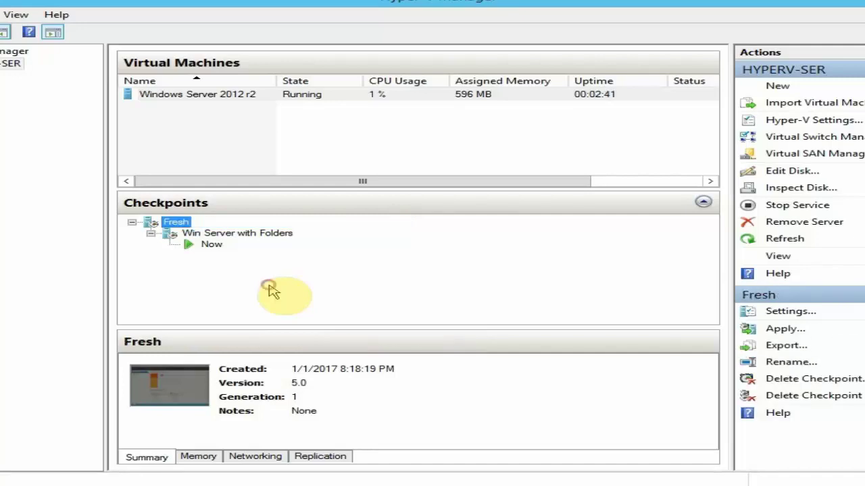
{"action": "double_click", "coordinate": [165, 384]}
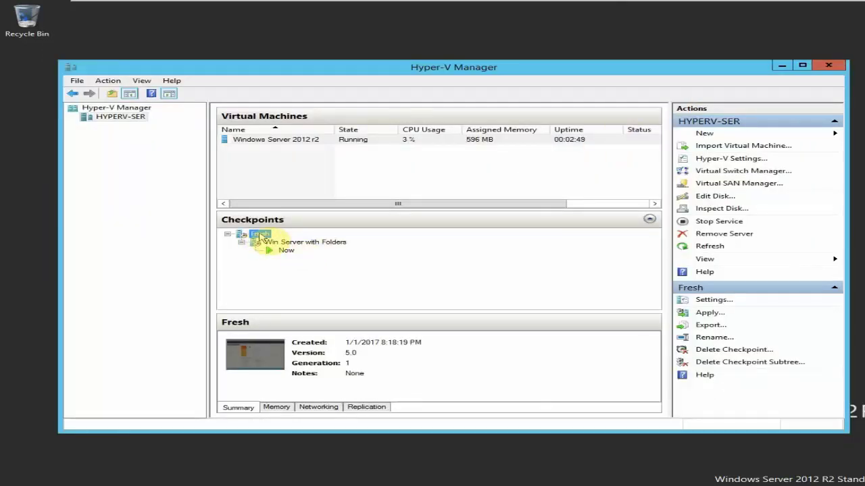
- Apply the Fresh checkpoint, then connect and close Server Manager inside the guest
{"action": "right_click", "coordinate": [260, 236]}
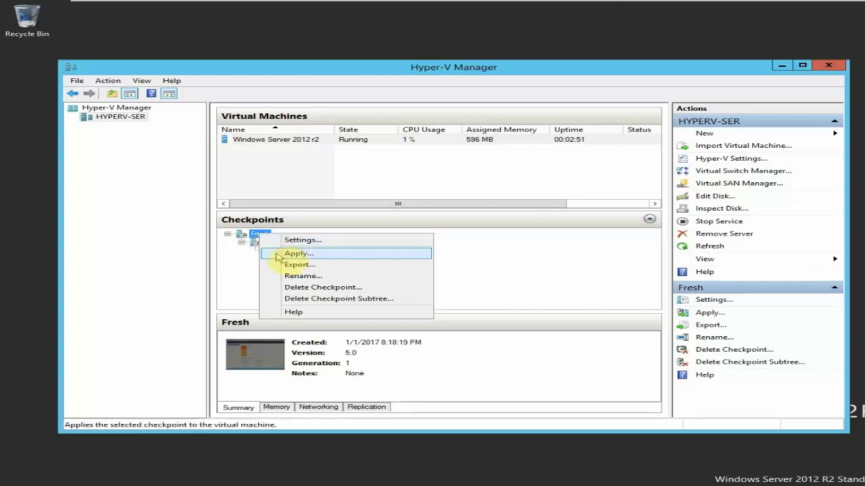
{"action": "left_click", "coordinate": [279, 256]}
{"action": "left_click", "coordinate": [558, 261]}
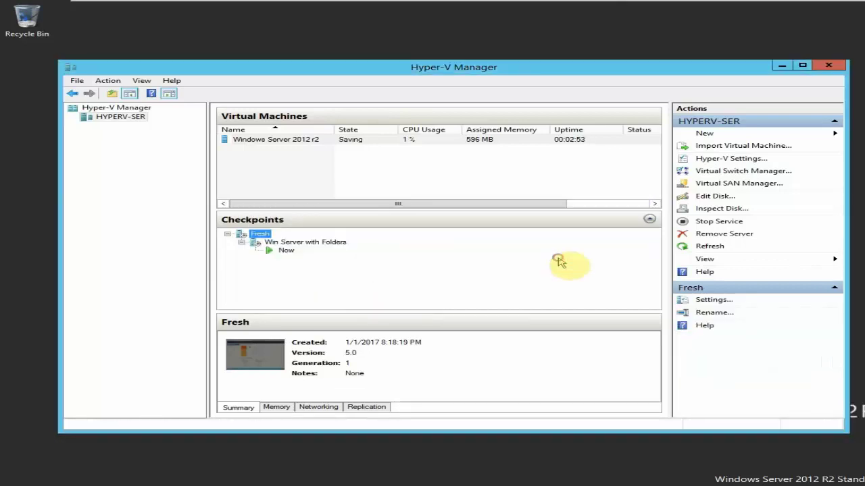
{"action": "double_click", "coordinate": [256, 354]}
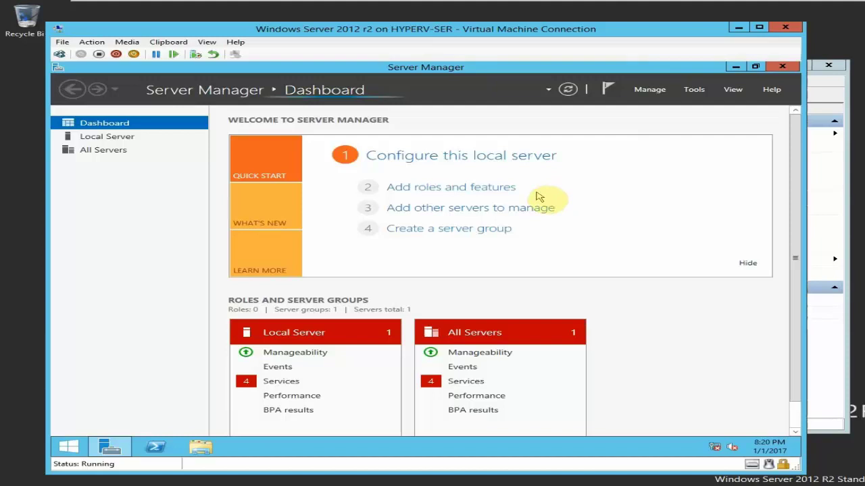
{"action": "left_click", "coordinate": [782, 67]}
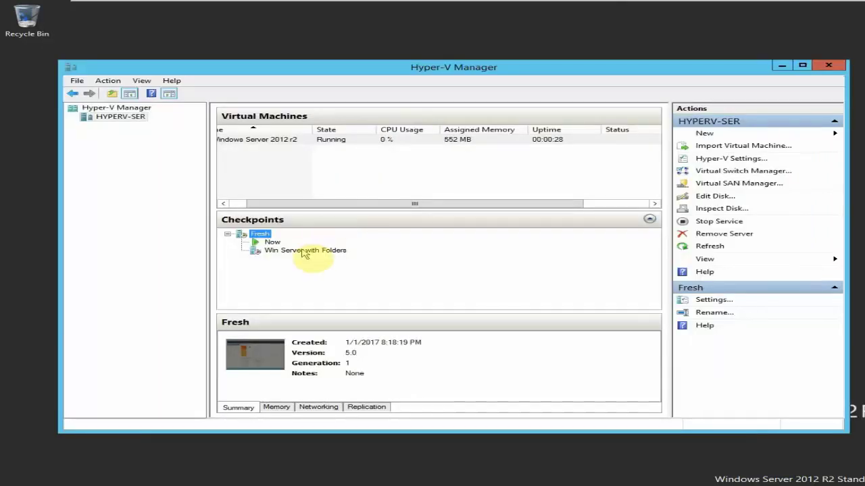
- Apply the Win Server with Folders checkpoint and verify the four folders in the VM window
{"action": "left_click", "coordinate": [302, 253]}
{"action": "right_click", "coordinate": [303, 253]}
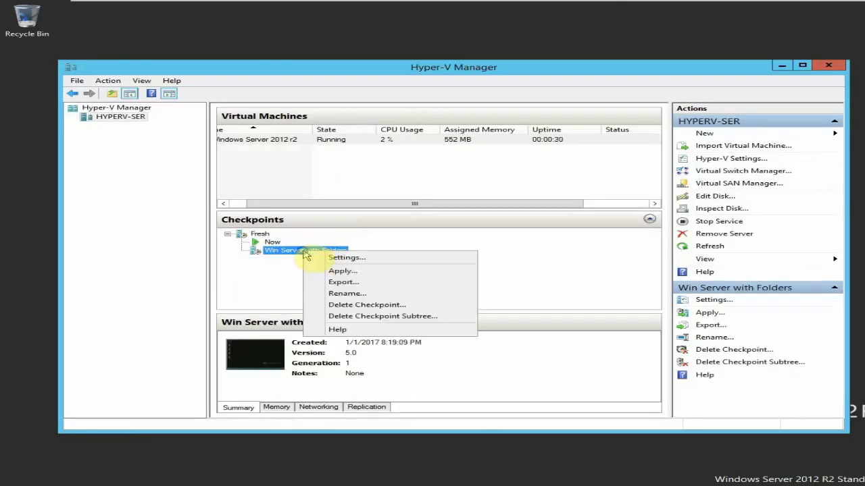
{"action": "left_click", "coordinate": [321, 269]}
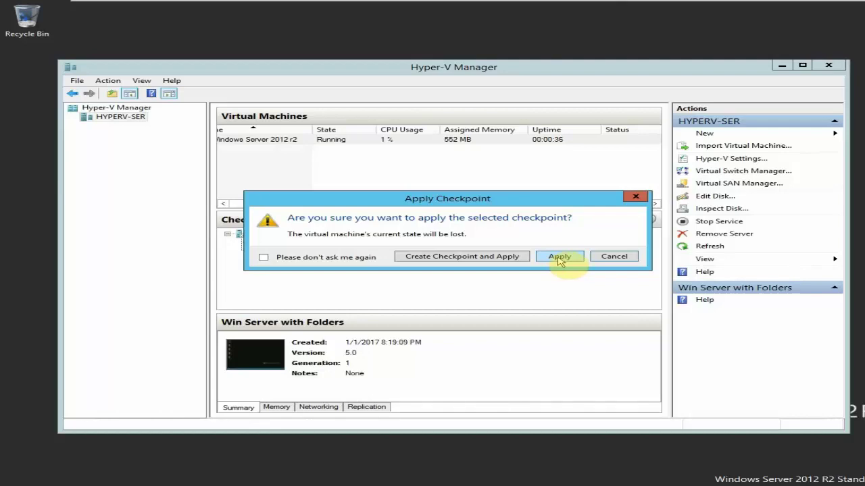
{"action": "left_click", "coordinate": [559, 257]}
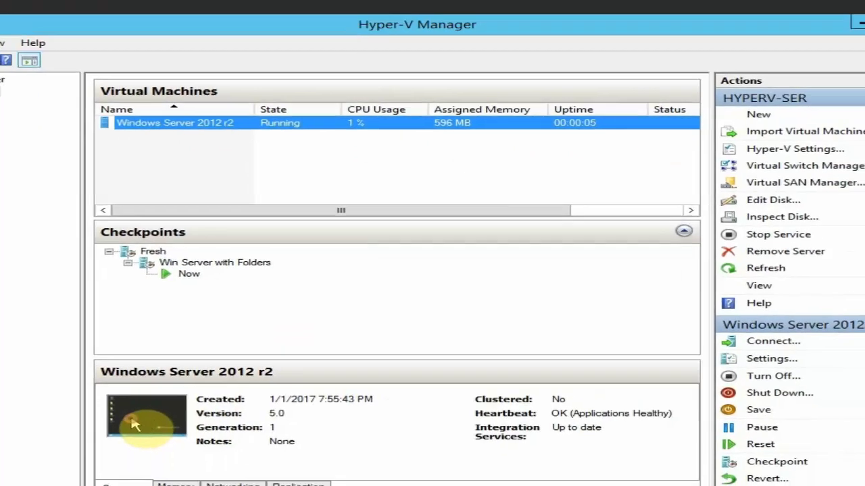
{"action": "double_click", "coordinate": [108, 454]}
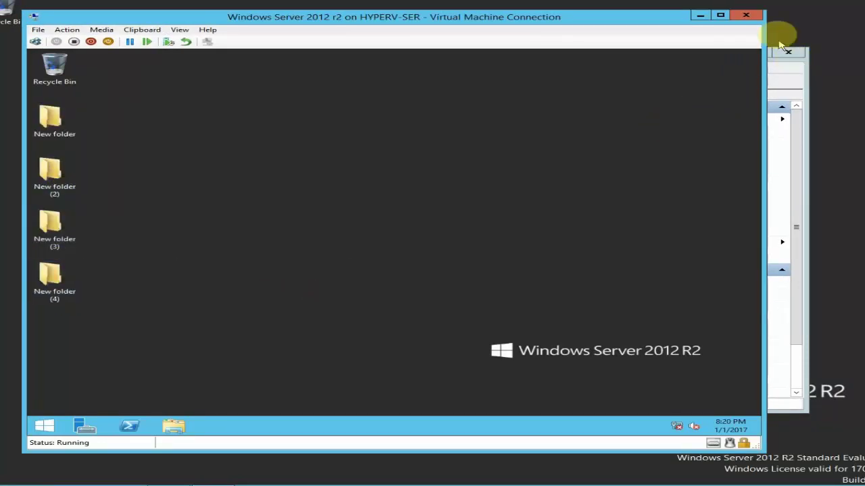
{"action": "left_click", "coordinate": [720, 15]}
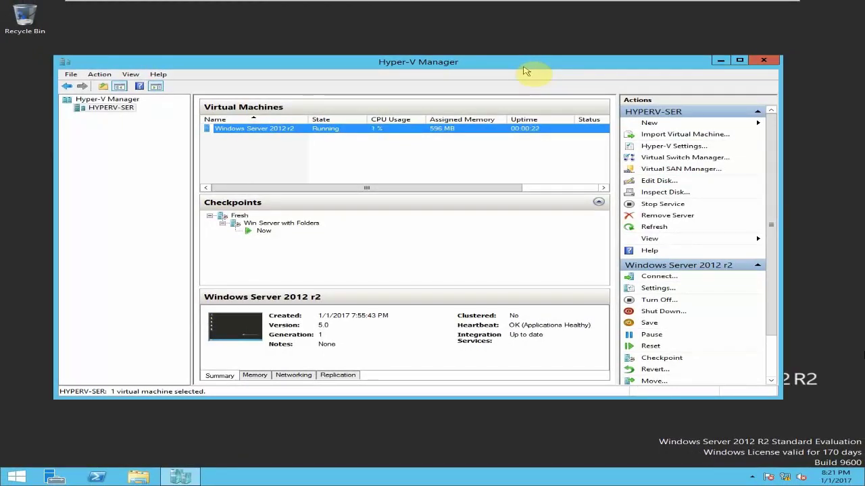
- Open the Windows Server 2012 R2 folder on New Volume (E:) and select the base disk image
{"action": "key", "text": "super+e"}
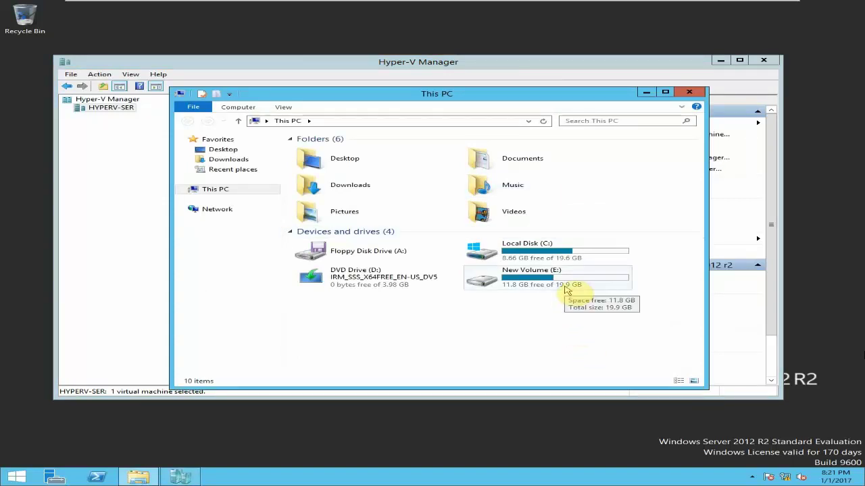
{"action": "double_click", "coordinate": [568, 290]}
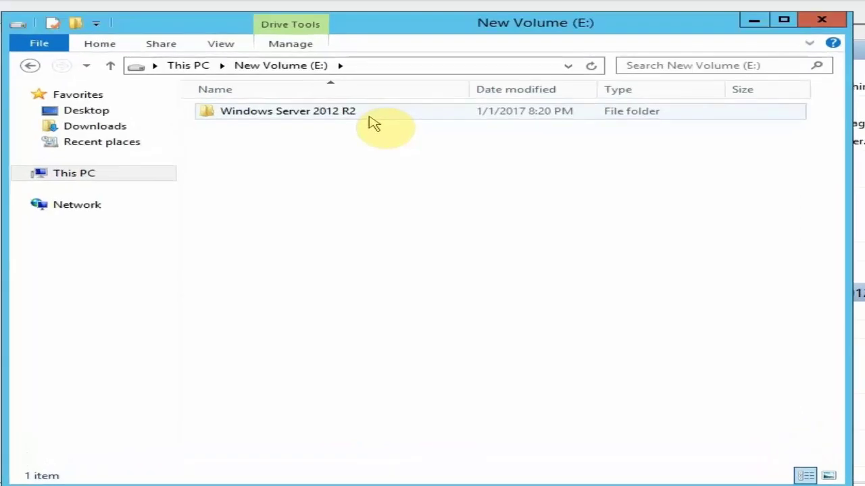
{"action": "double_click", "coordinate": [376, 119]}
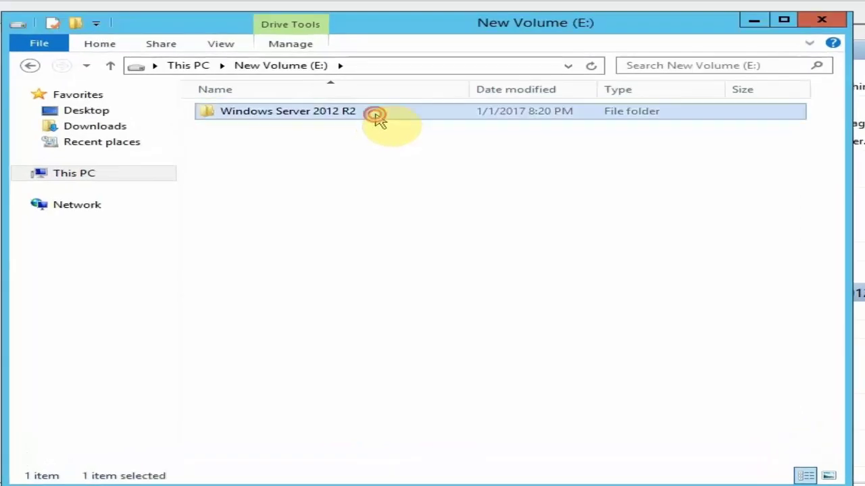
{"action": "left_click", "coordinate": [349, 112]}
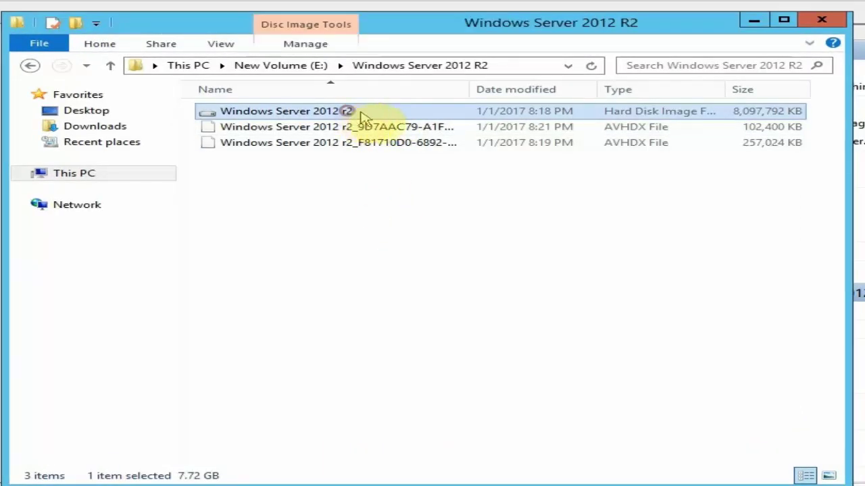
- Switch to Large icons view and select the two AVHDX checkpoint files
{"action": "left_click", "coordinate": [223, 46]}
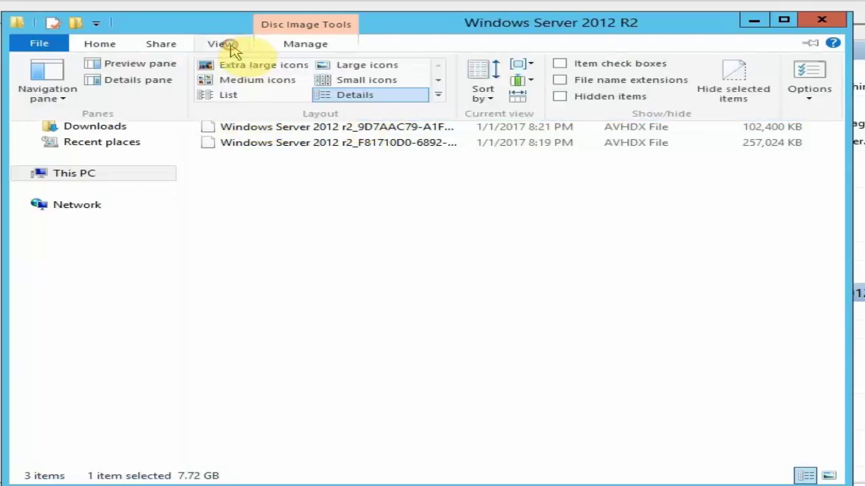
{"action": "left_click", "coordinate": [353, 64]}
{"action": "left_click", "coordinate": [339, 251]}
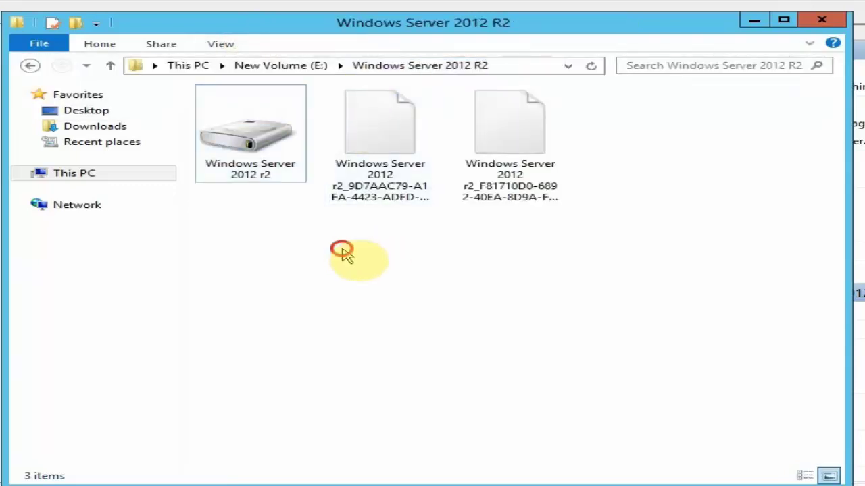
{"action": "left_click_drag", "start_coordinate": [511, 239], "coordinate": [408, 177]}
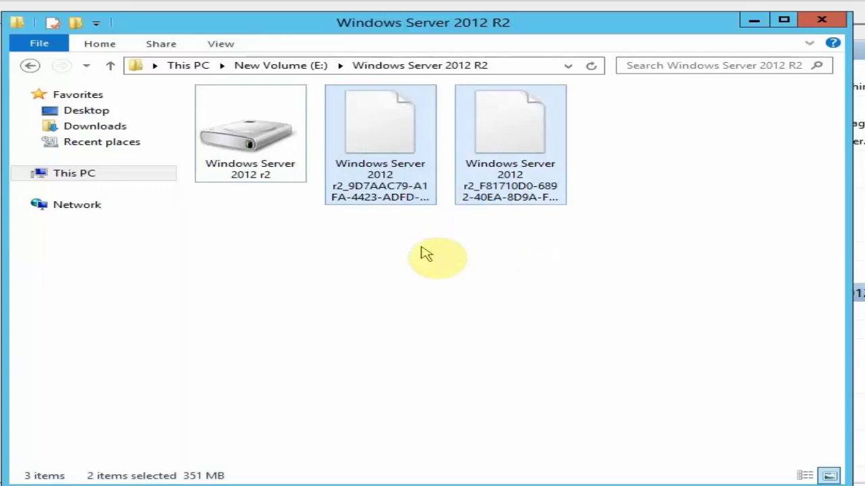
- Confirm in Properties that the Windows Server 2012 r2 VHDX is 7.72 GB, then reopen This PC
{"action": "left_click", "coordinate": [280, 177]}
{"action": "right_click", "coordinate": [277, 173]}
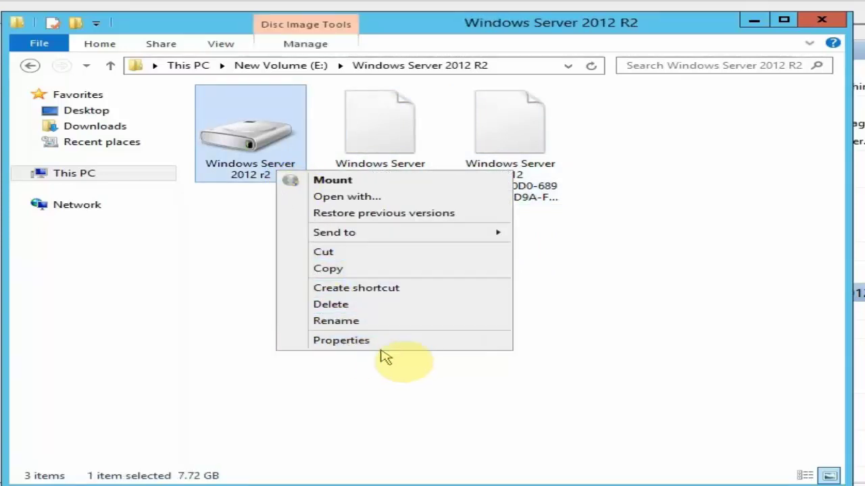
{"action": "left_click", "coordinate": [385, 342]}
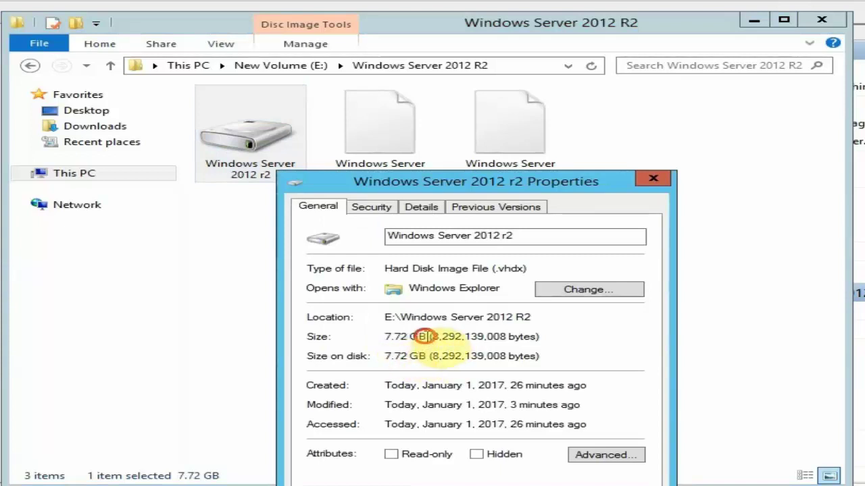
{"action": "left_click_drag", "start_coordinate": [426, 337], "coordinate": [385, 336]}
{"action": "left_click", "coordinate": [430, 337]}
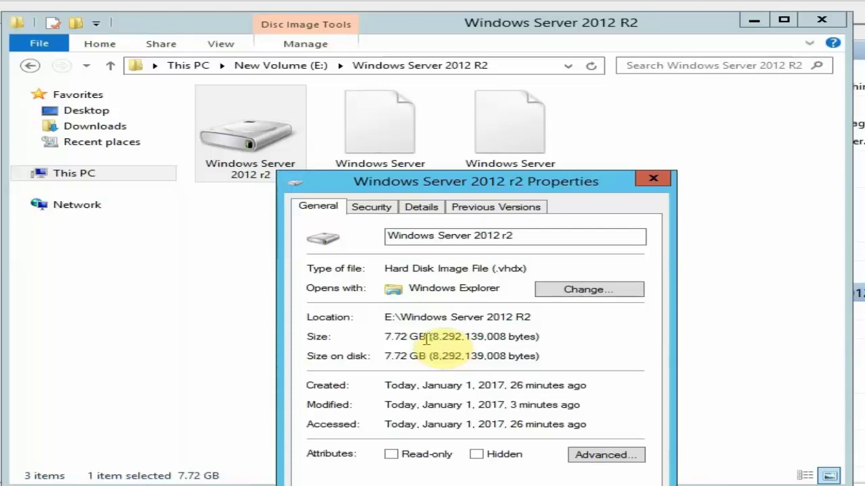
{"action": "left_click", "coordinate": [652, 178]}
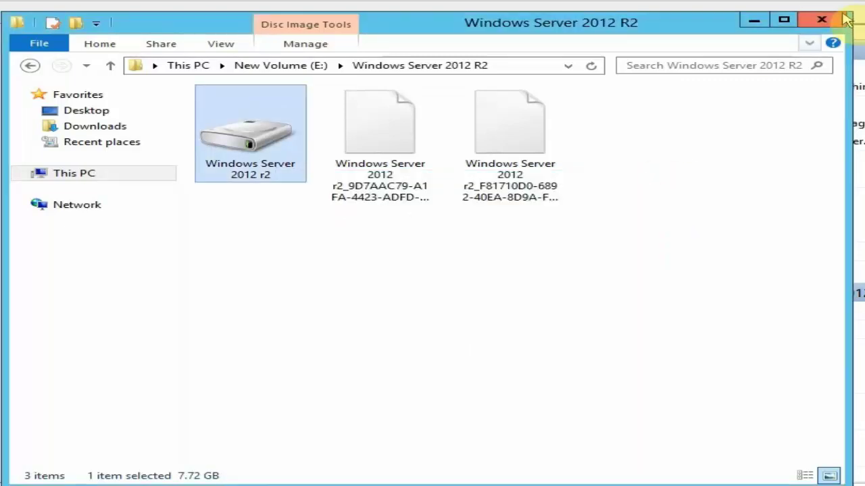
{"action": "left_click", "coordinate": [823, 20]}
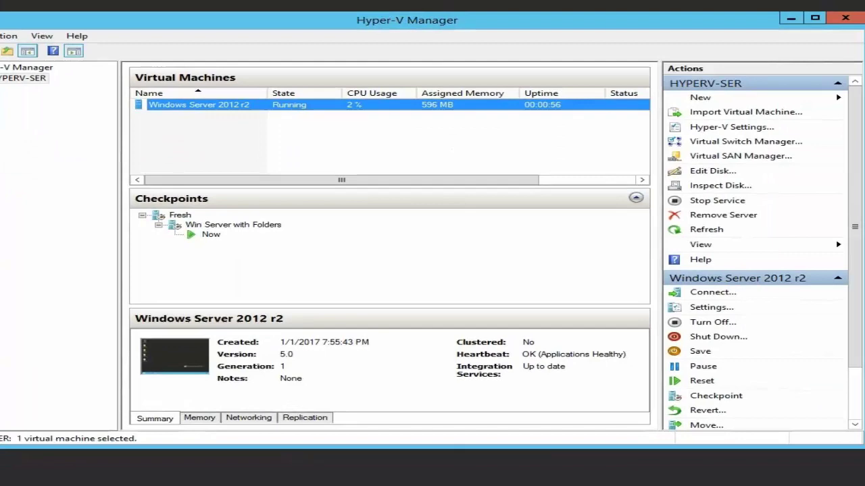
{"action": "key", "text": "super+e"}
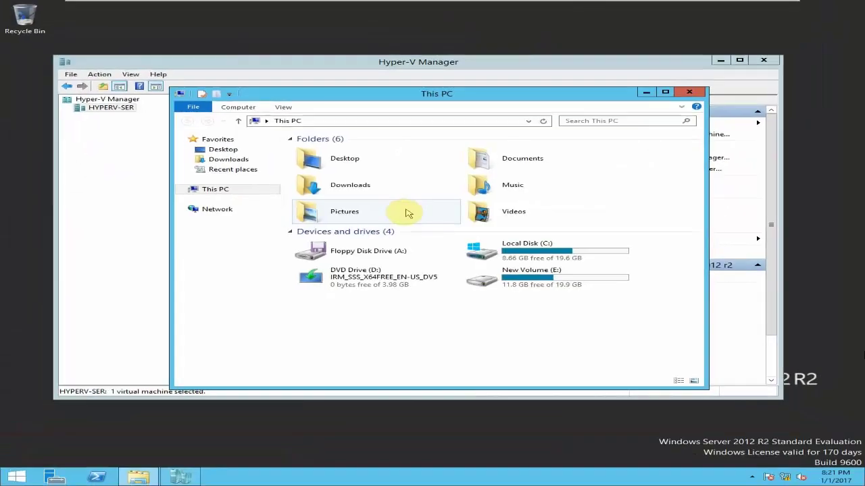
- Compare free space on New Volume (E:) and Local Disk (C:), then close This PC
{"action": "left_click", "coordinate": [564, 283]}
{"action": "left_click", "coordinate": [578, 259]}
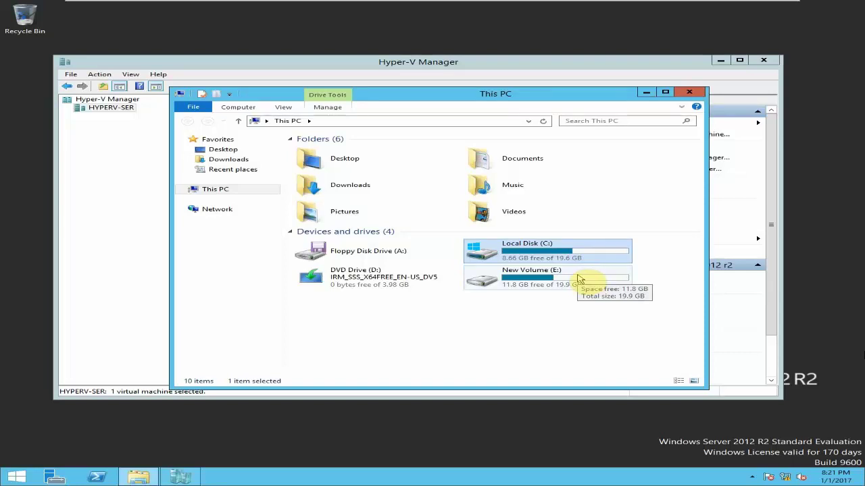
{"action": "left_click", "coordinate": [577, 275]}
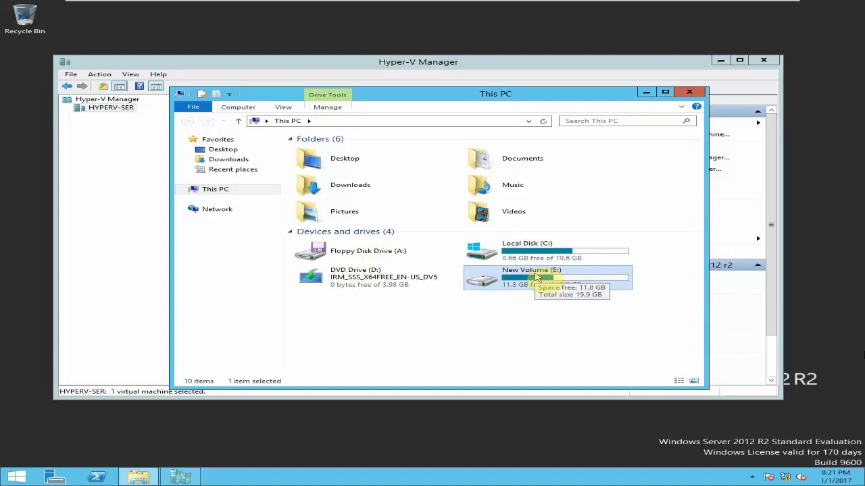
{"action": "left_click", "coordinate": [689, 92]}
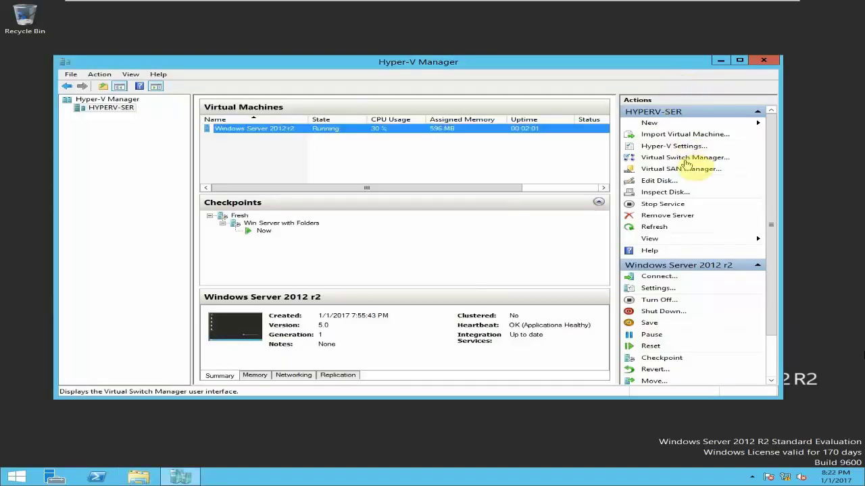